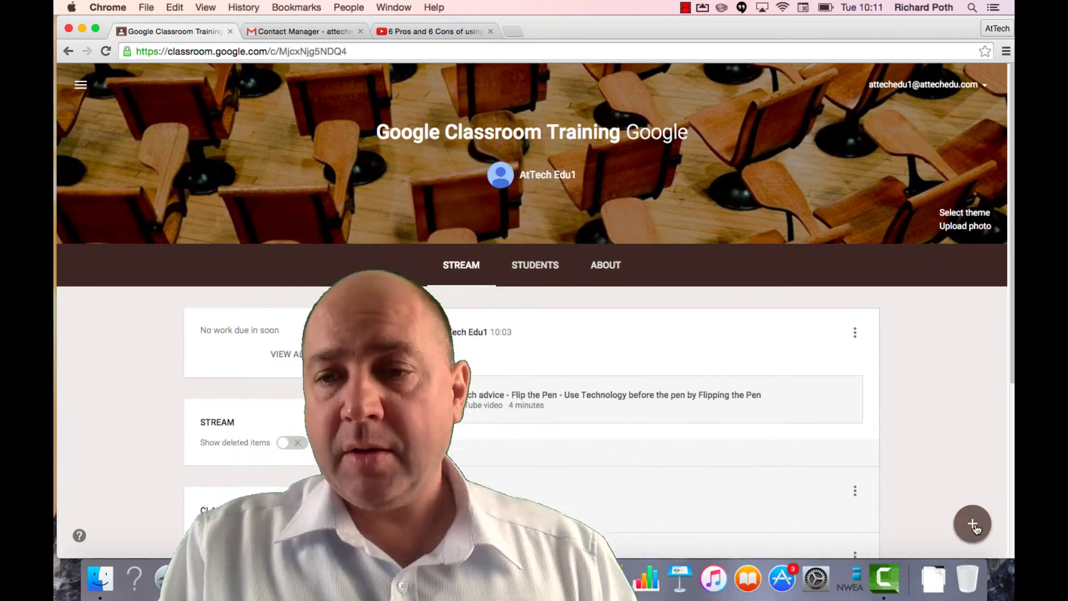
Step: Bring up the post-creation options on the Google Classroom Training stream
click(973, 525)
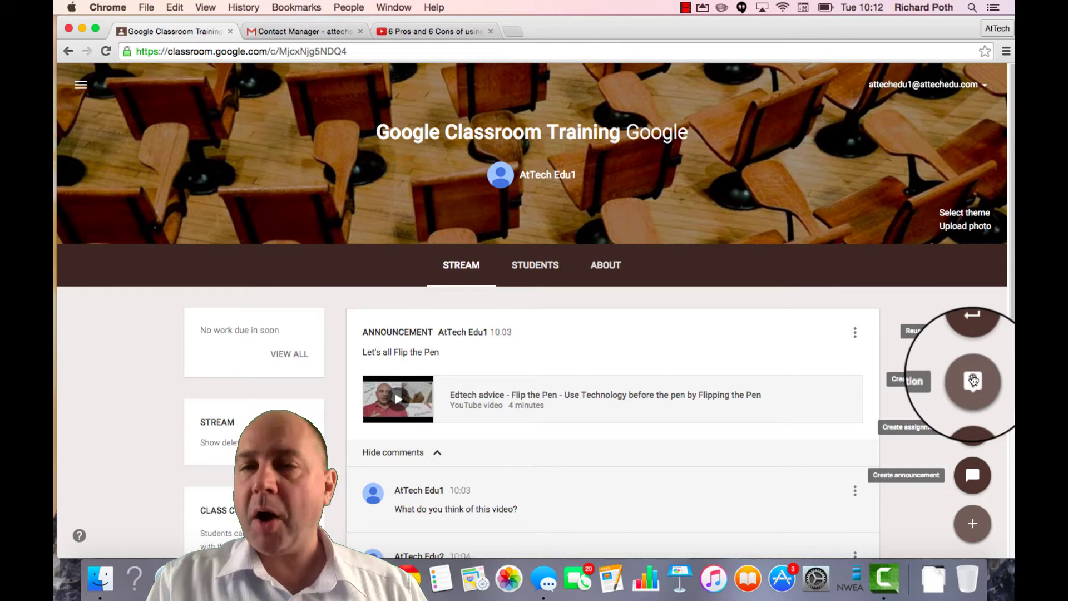
Step: Create a question titled 'What other pros and cons can you think of with using YouTube?' with video-watching instructions
click(973, 381)
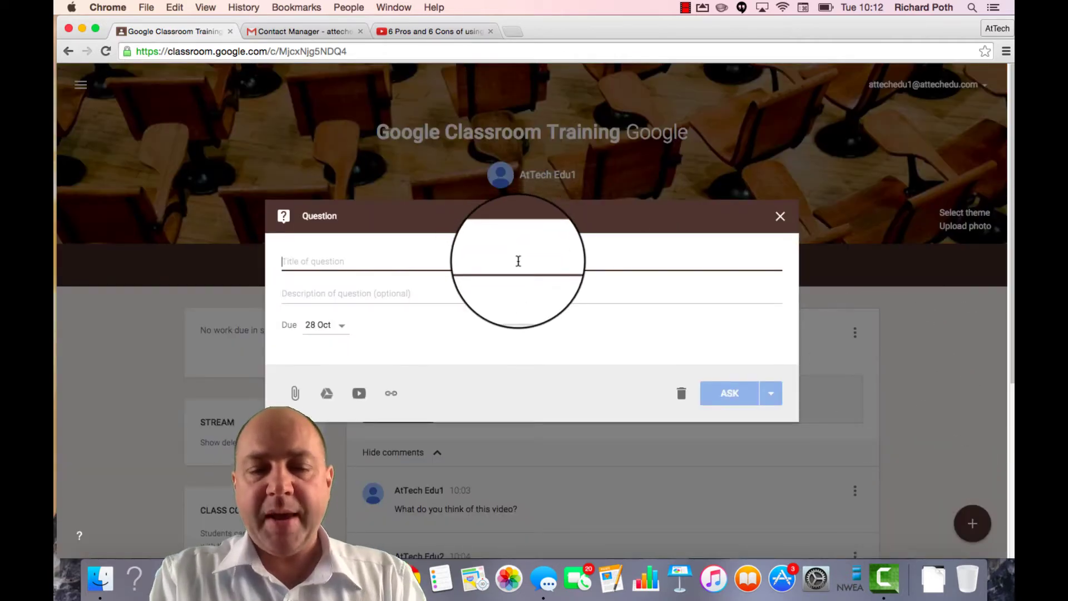
text(What other pros and cons )
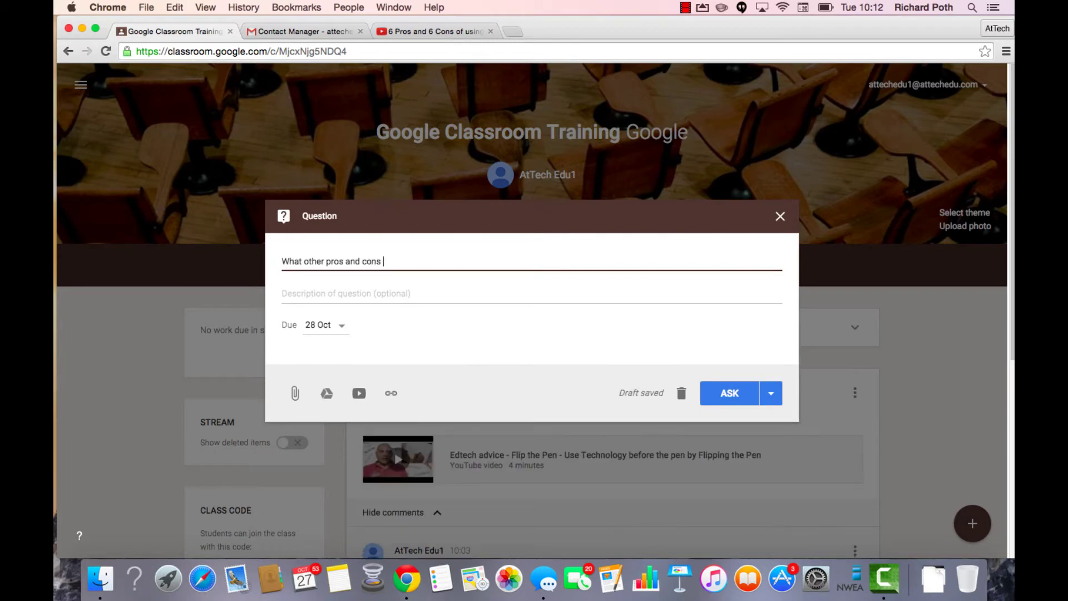
text(can you think of with using YouTube?)
click(334, 294)
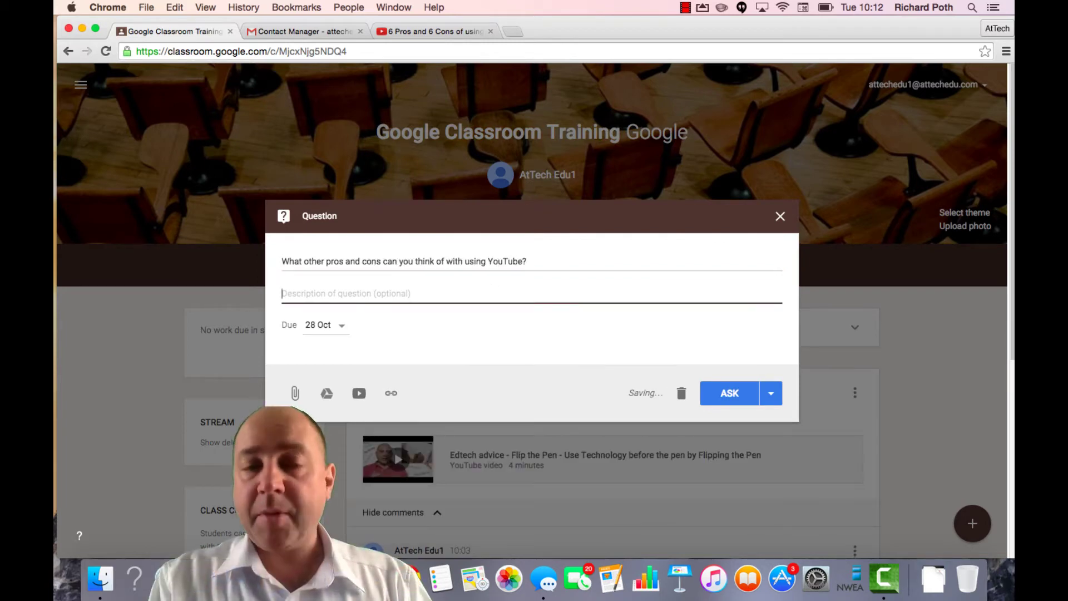
text(Watch the f)
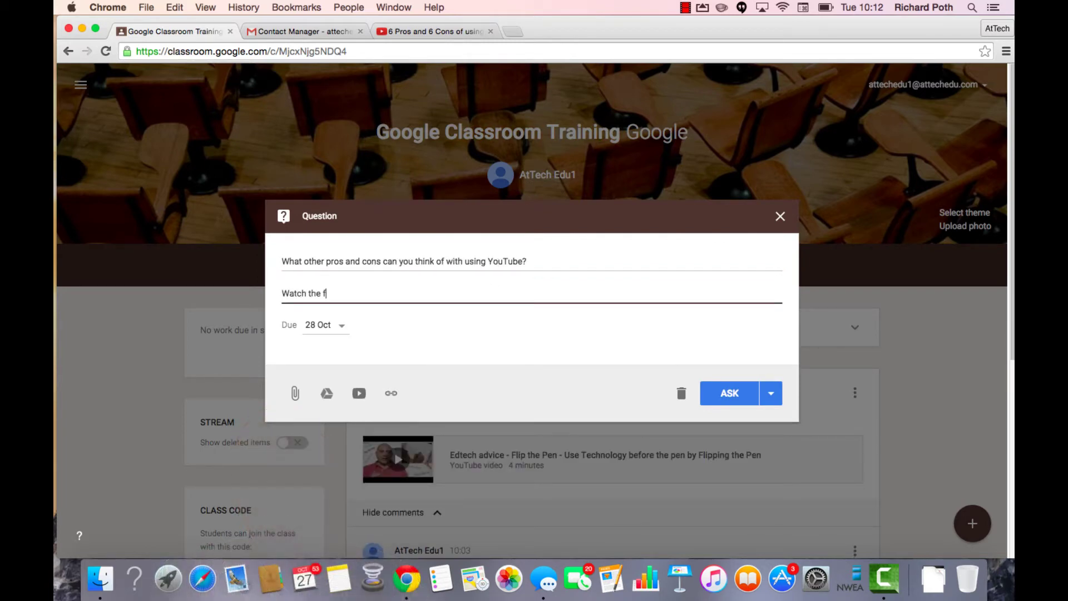
text(ollowing video and answer the above question.)
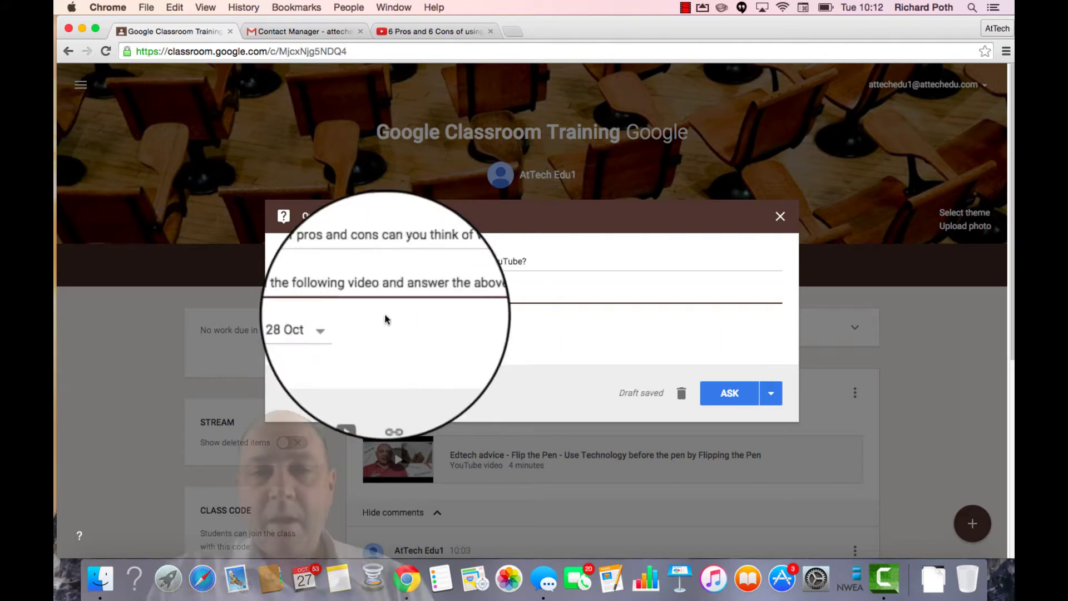
Step: Set the question's due date to 28 Oct at 11:00
click(341, 326)
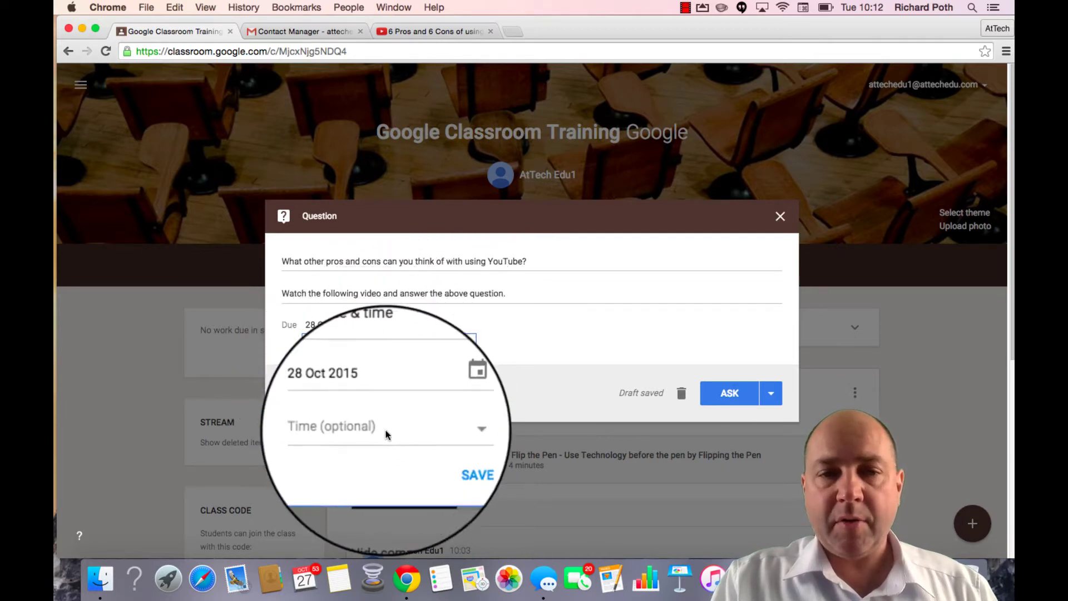
click(412, 429)
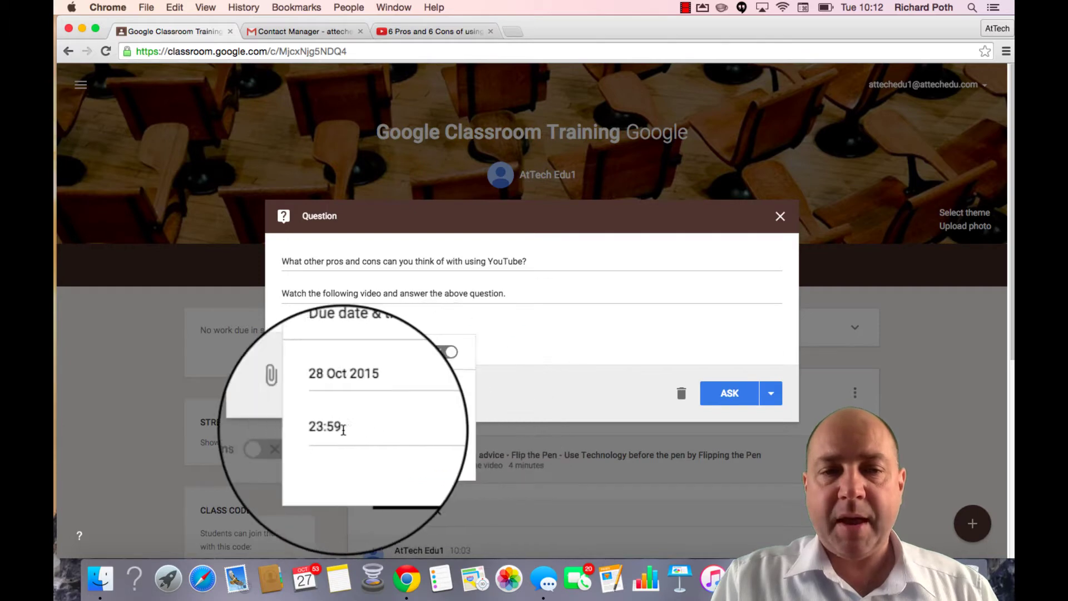
click(351, 430)
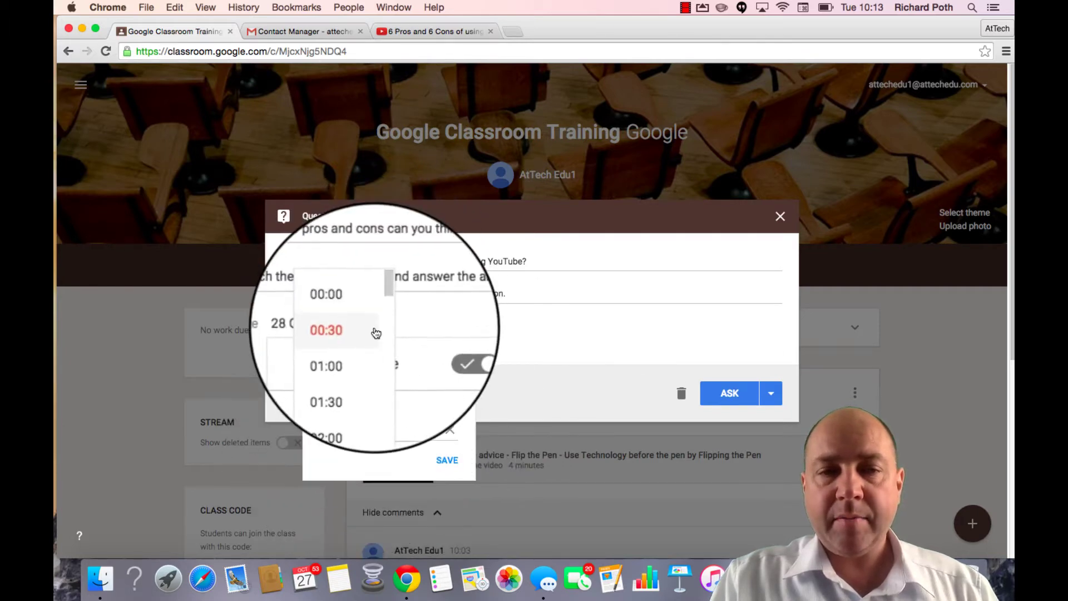
drag(383, 303, 383, 347)
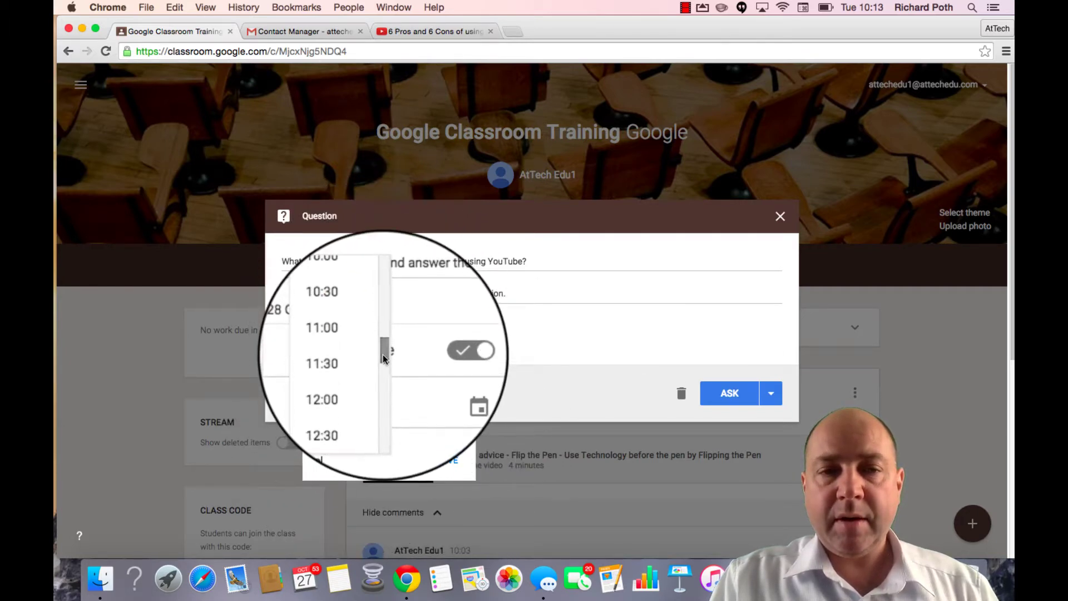
click(351, 345)
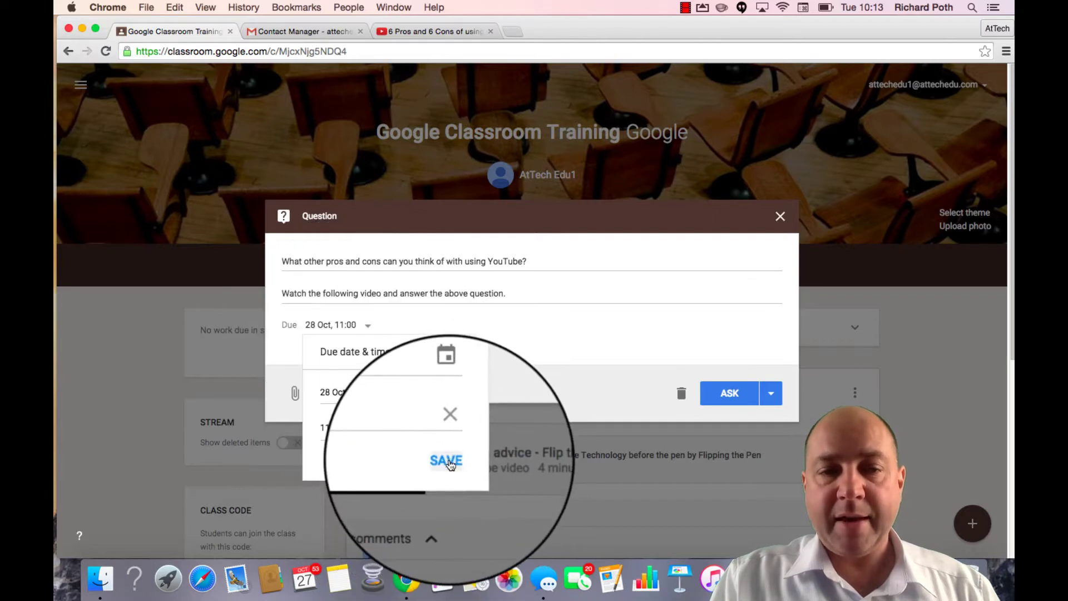
Step: Save the due time and copy the '6 Pros and 6 Cons of using YouTube' video URL
click(447, 460)
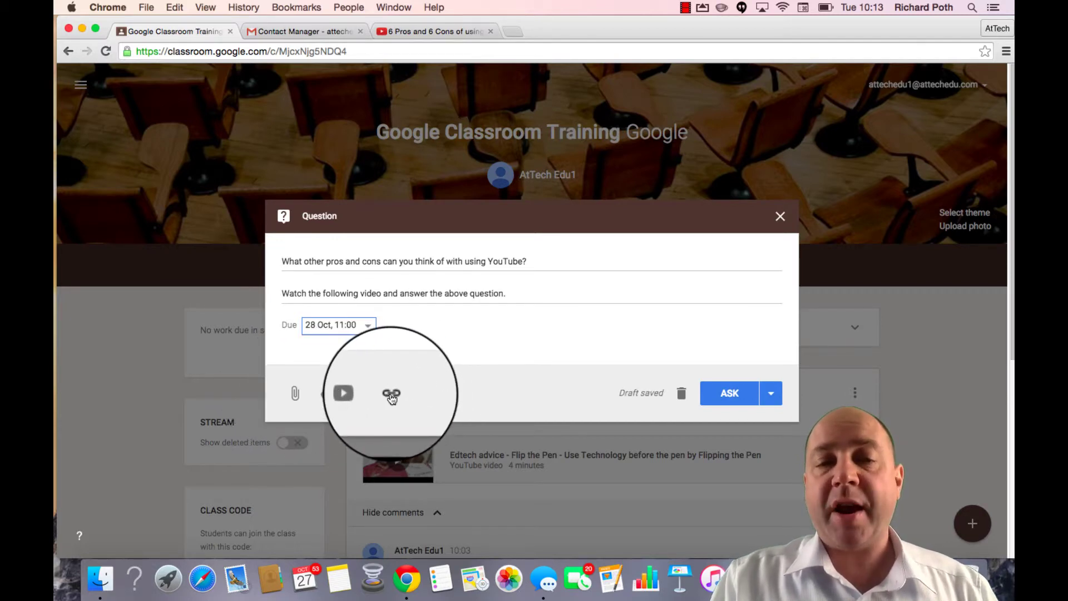
click(358, 394)
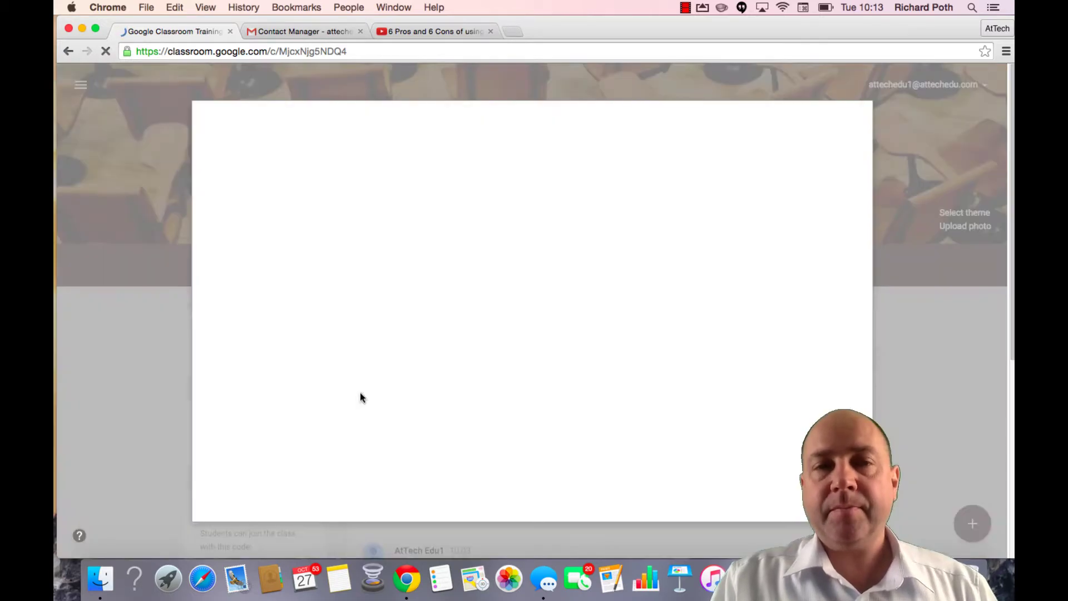
click(443, 31)
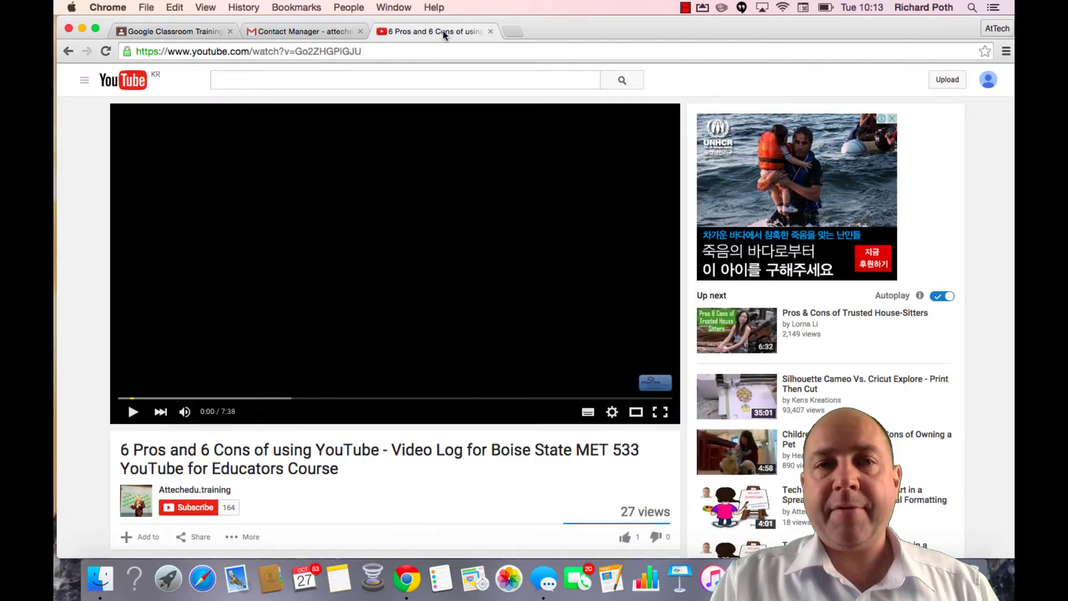
double_click(376, 51)
key(super+a)
key(super+c)
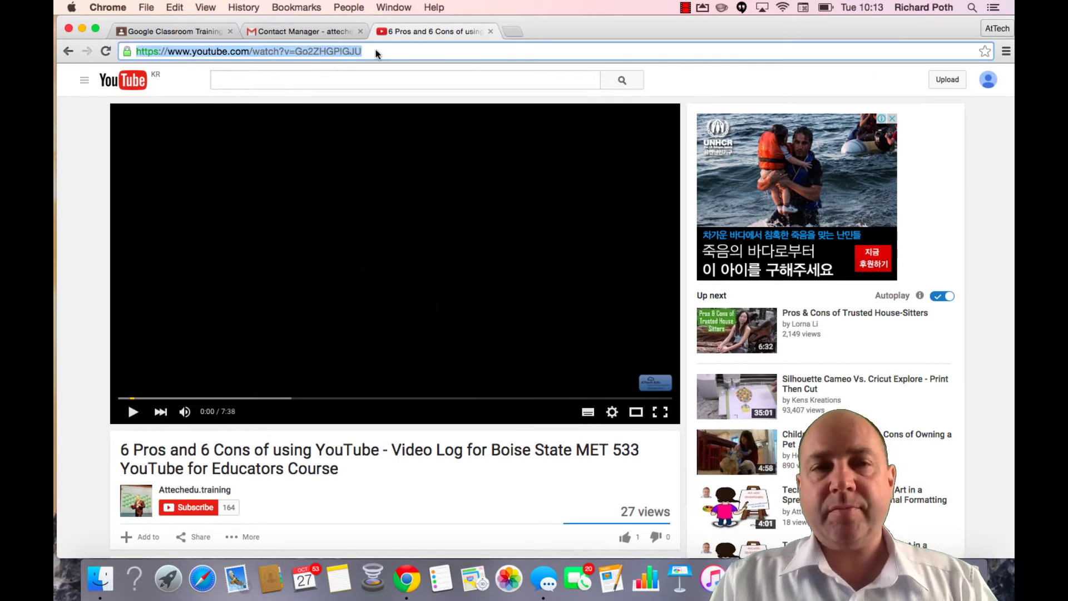
Step: Paste the video URL into the YouTube attachment dialog and attach the video
click(182, 31)
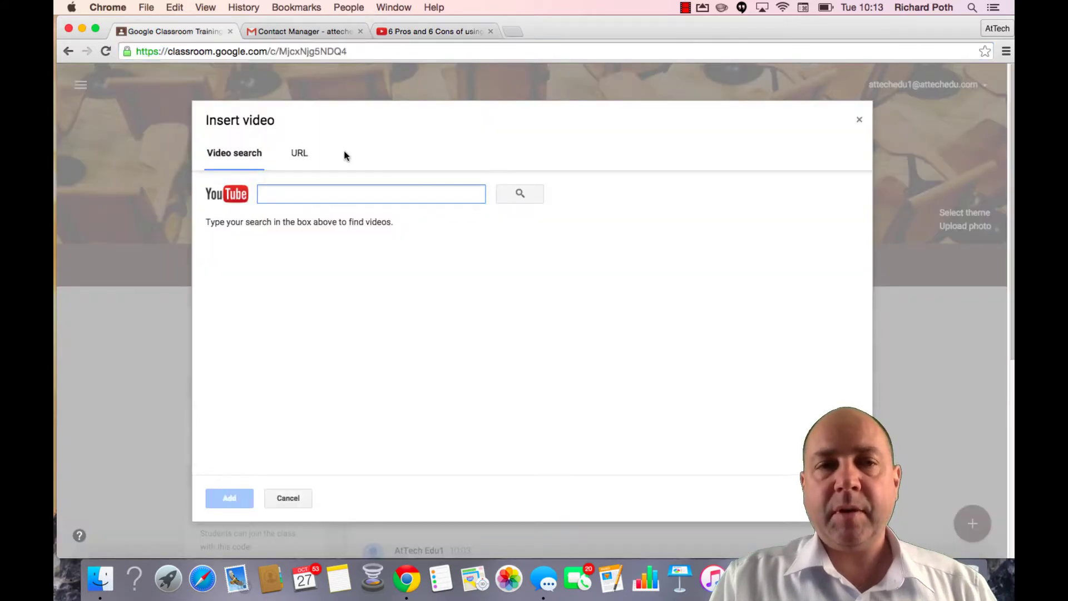
click(300, 153)
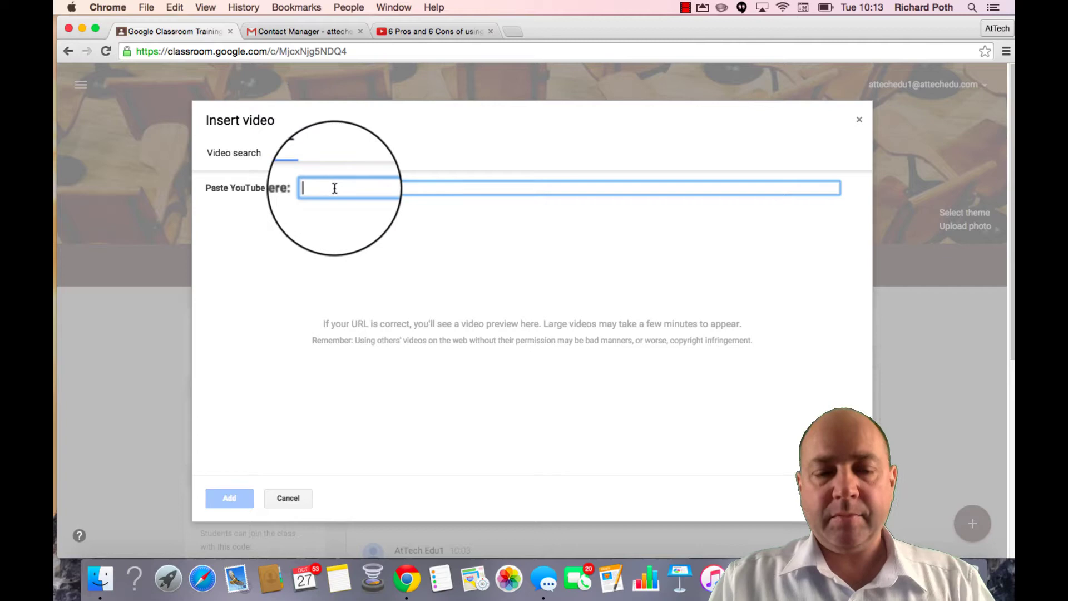
key(super+v)
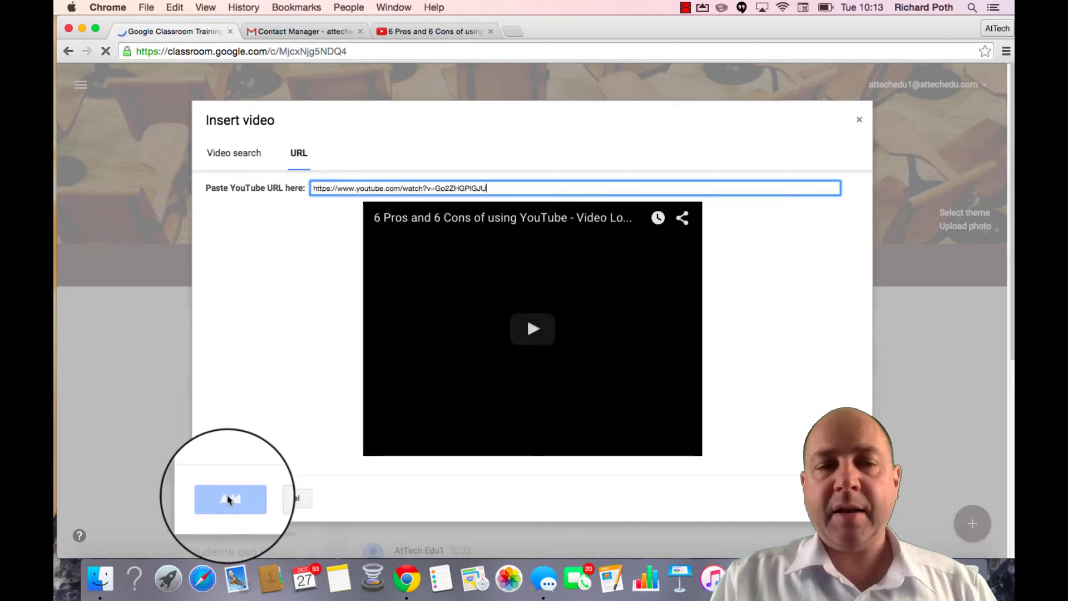
click(230, 499)
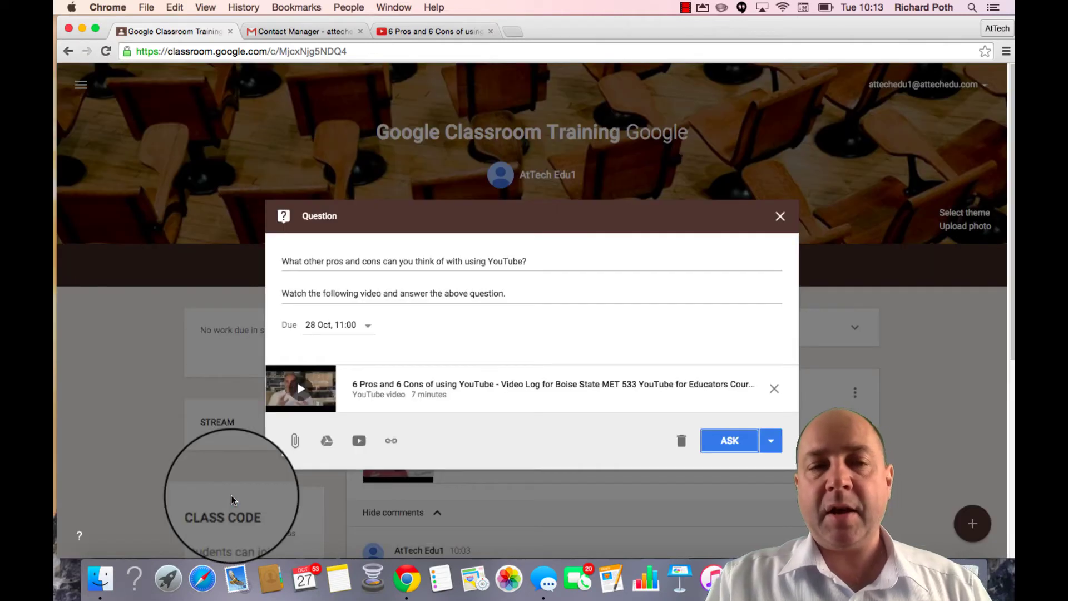
click(770, 442)
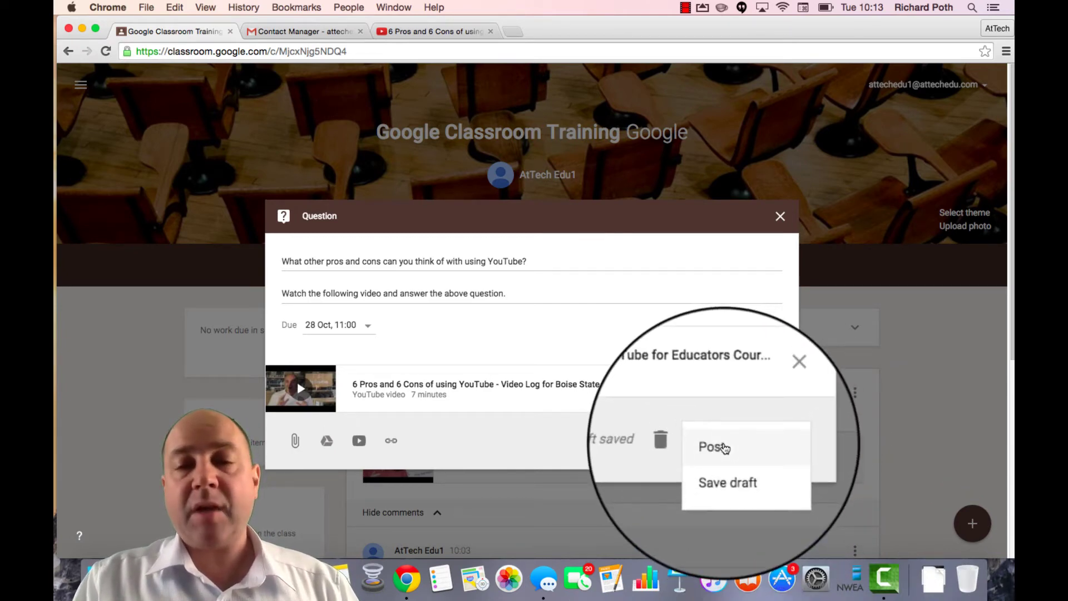
Step: Post the question to the class with students allowed to edit their answers
click(723, 446)
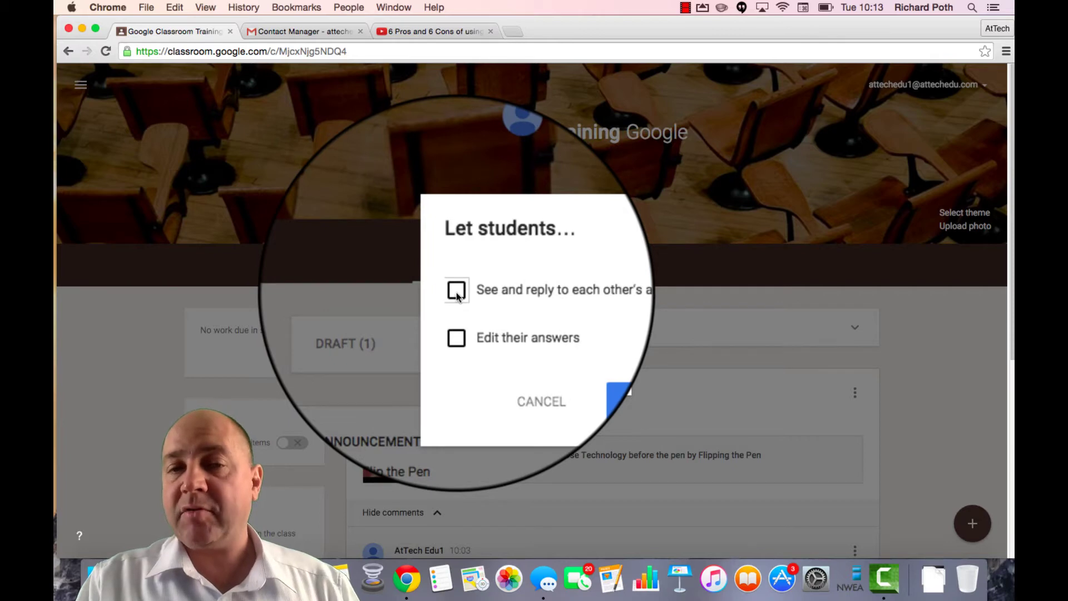
click(457, 338)
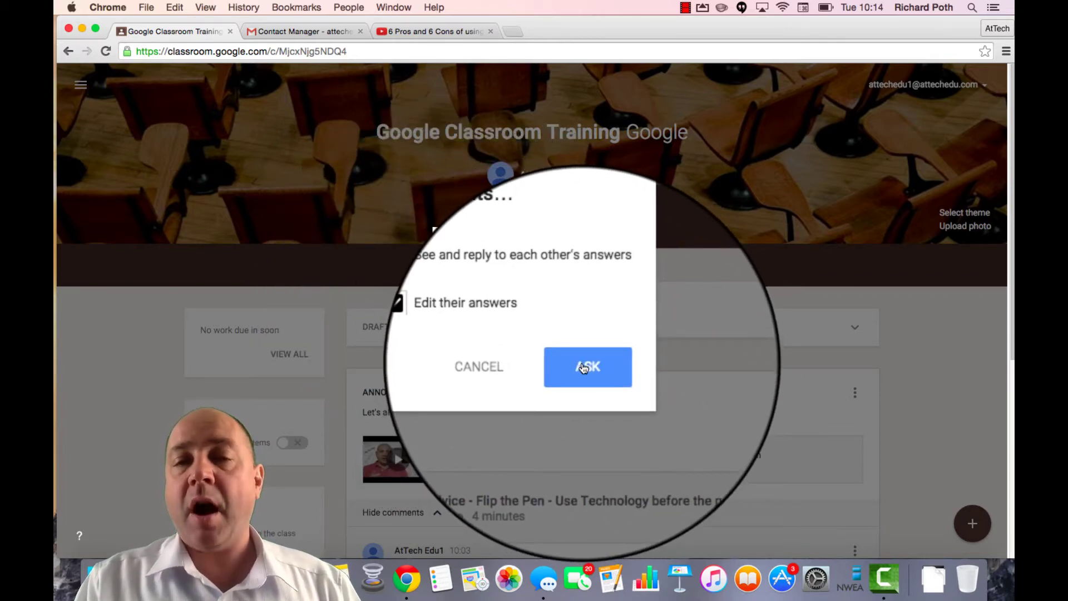
click(583, 367)
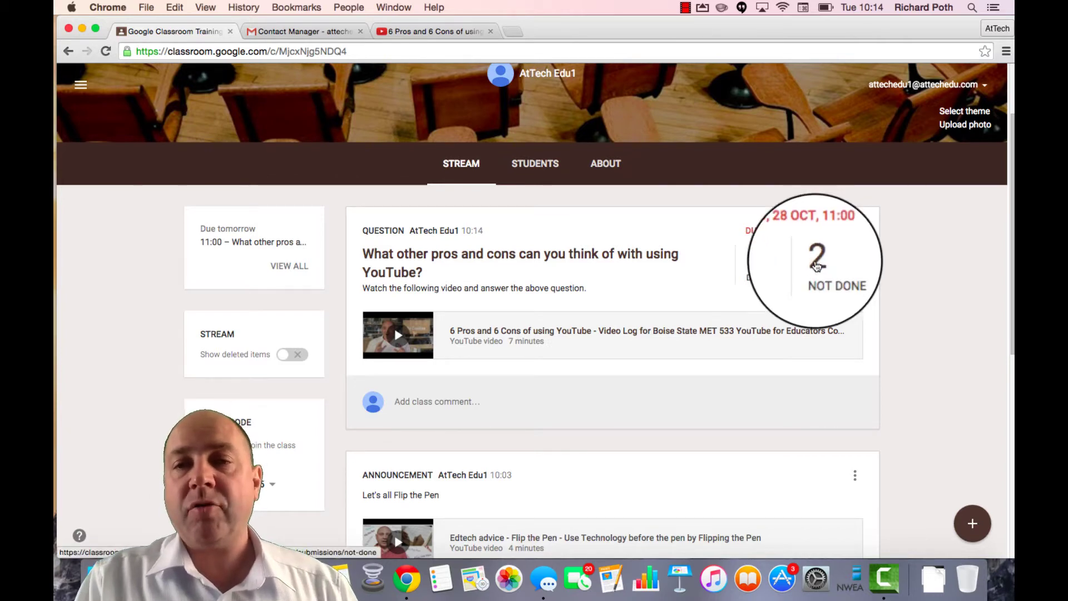
scroll(786, 359, up, 3)
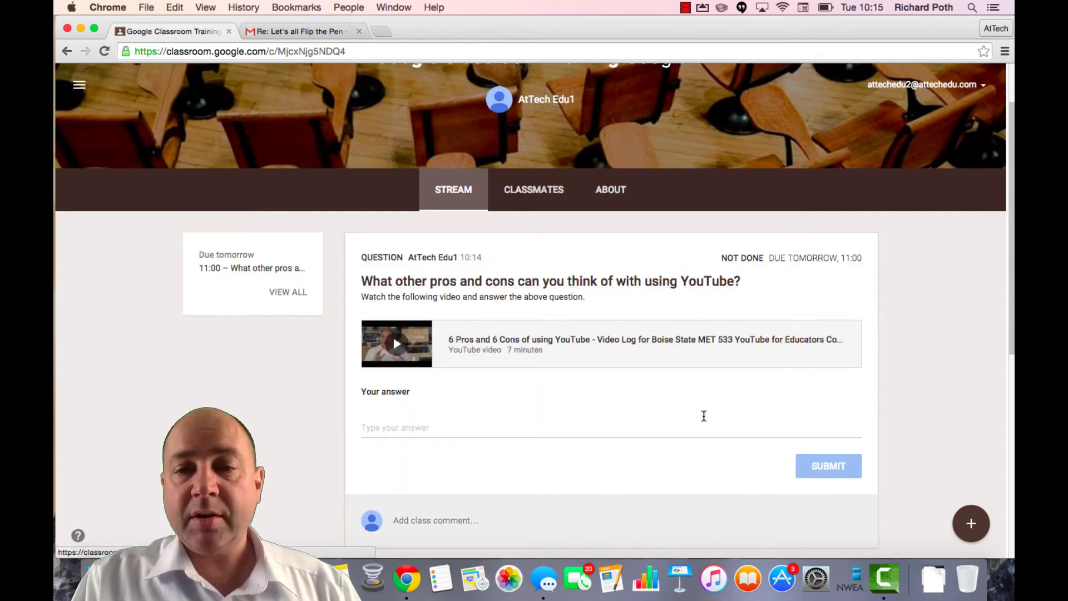
Step: Answer 'The advertising in YouTube can be annoying.' and draft a class comment asking what others think
click(470, 426)
text(The advertising in YouTube can be annoying.)
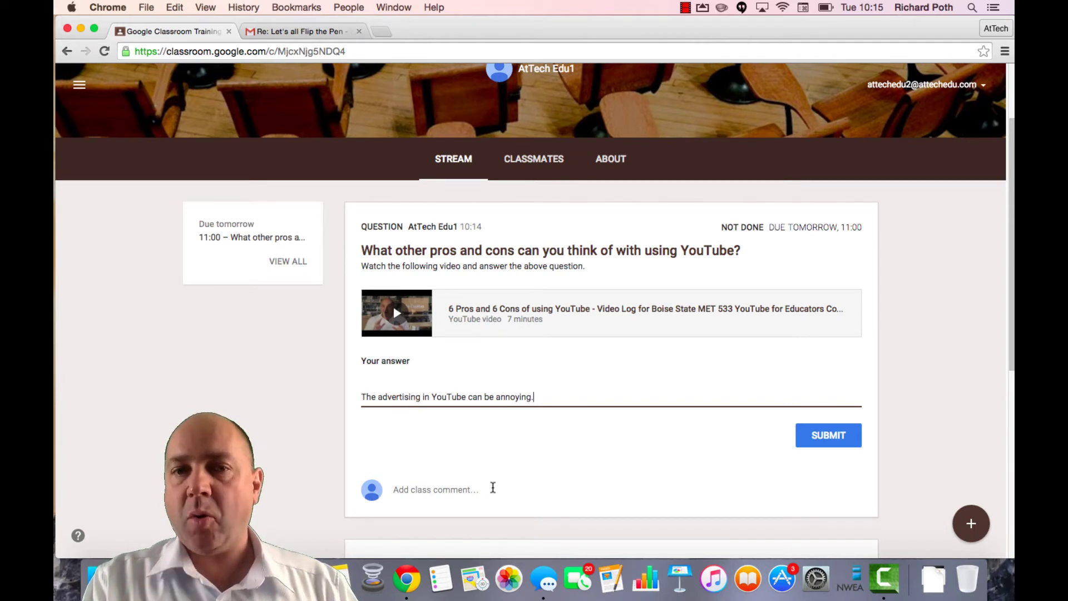
click(493, 488)
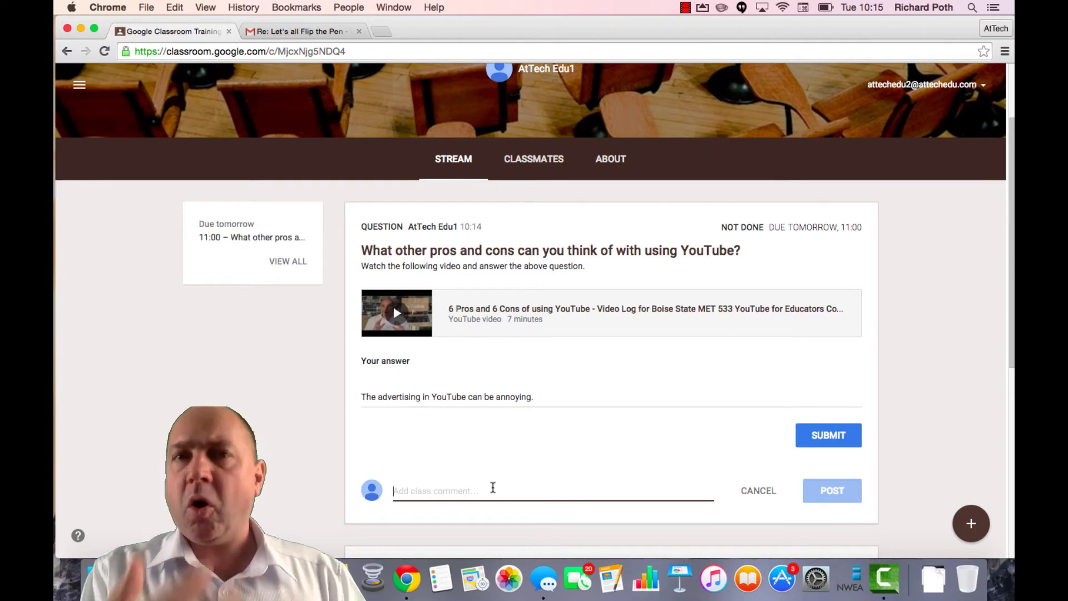
text(What do you think? I can't think of anything at the moment.)
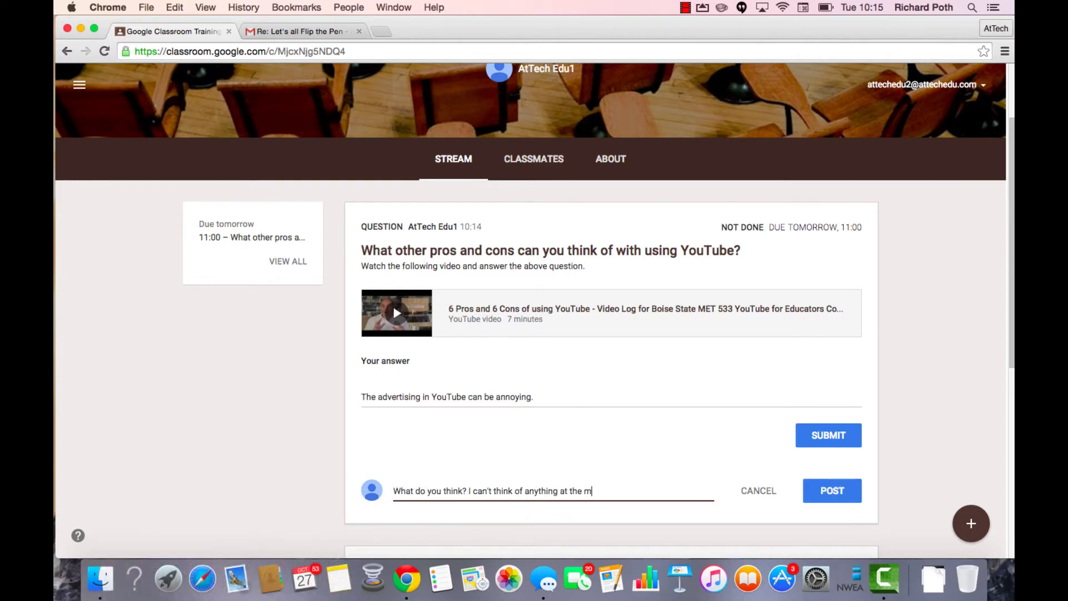
click(560, 491)
text(else)
Step: Turn in the answer, post the class comment, and switch to the other student's window
click(829, 436)
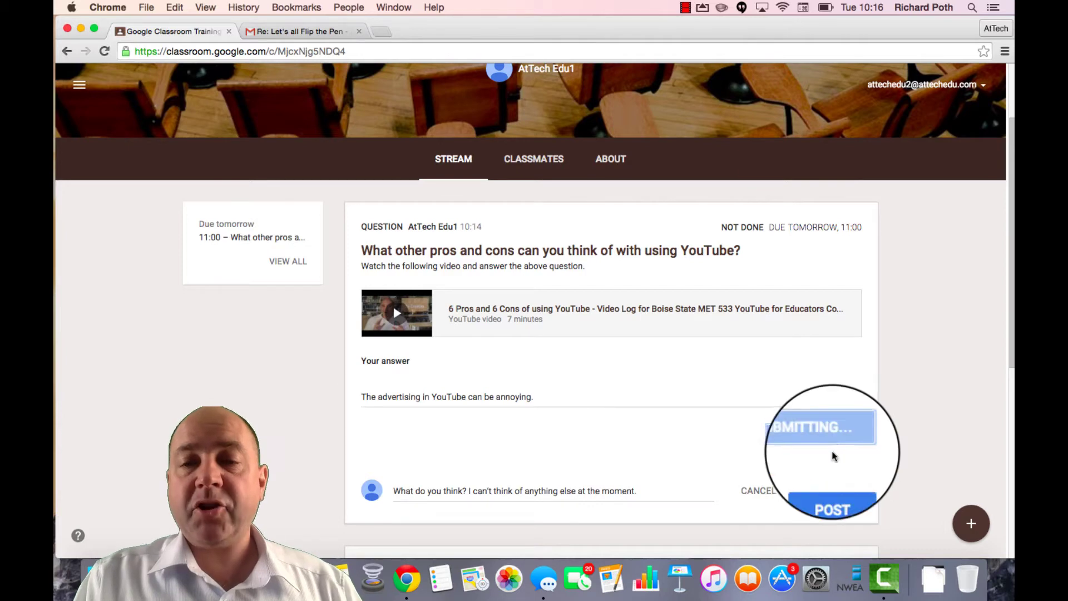
click(832, 470)
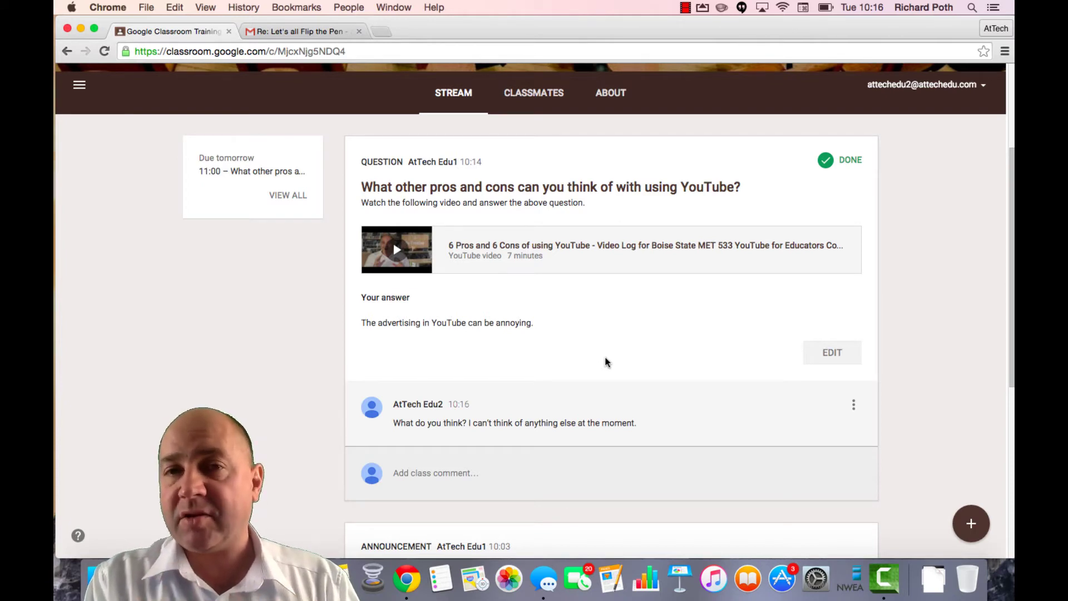
key(super+grave)
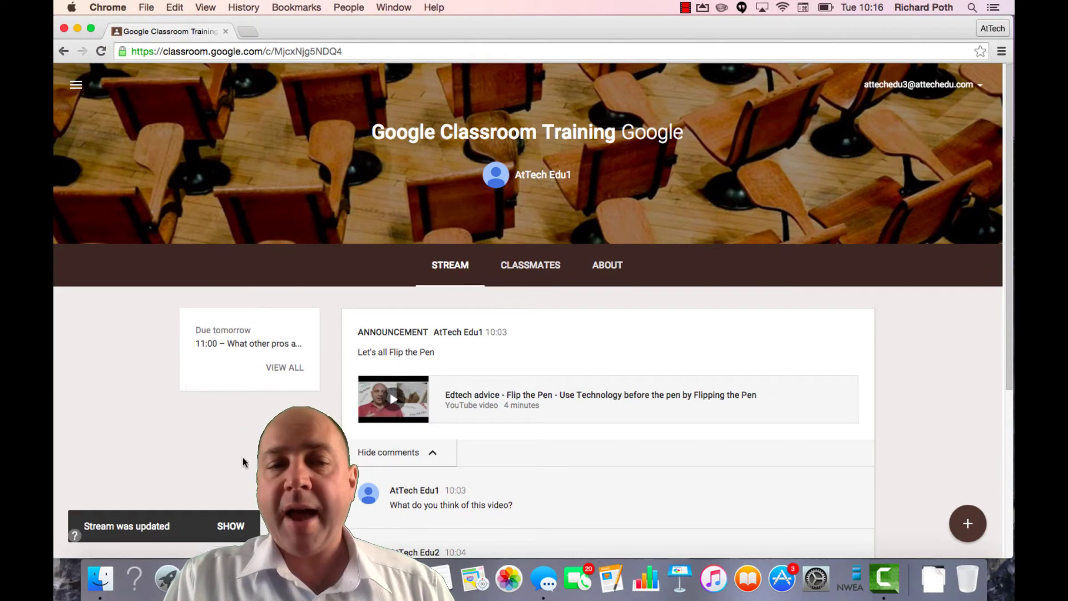
Step: Load the new YouTube question into the second student's stream and click its answer field
click(239, 527)
scroll(232, 526, down, 3)
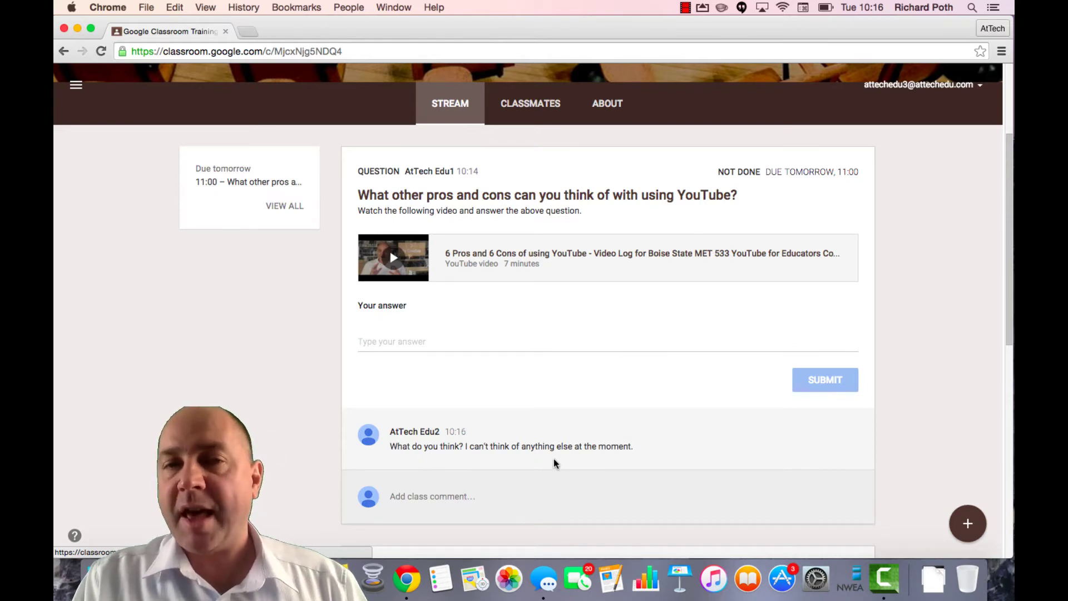
click(502, 344)
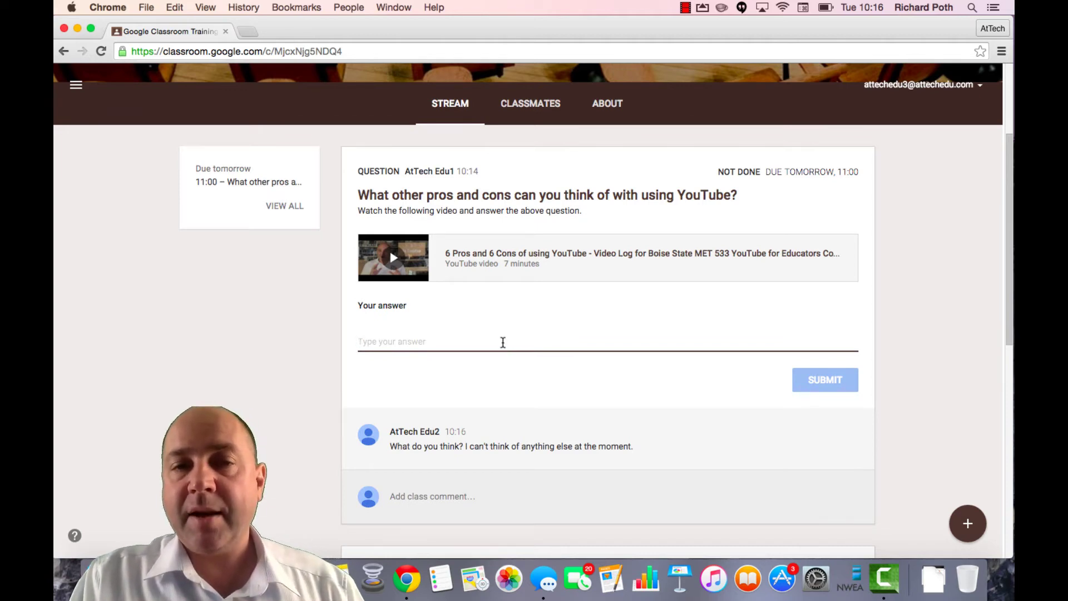
key(super+grave)
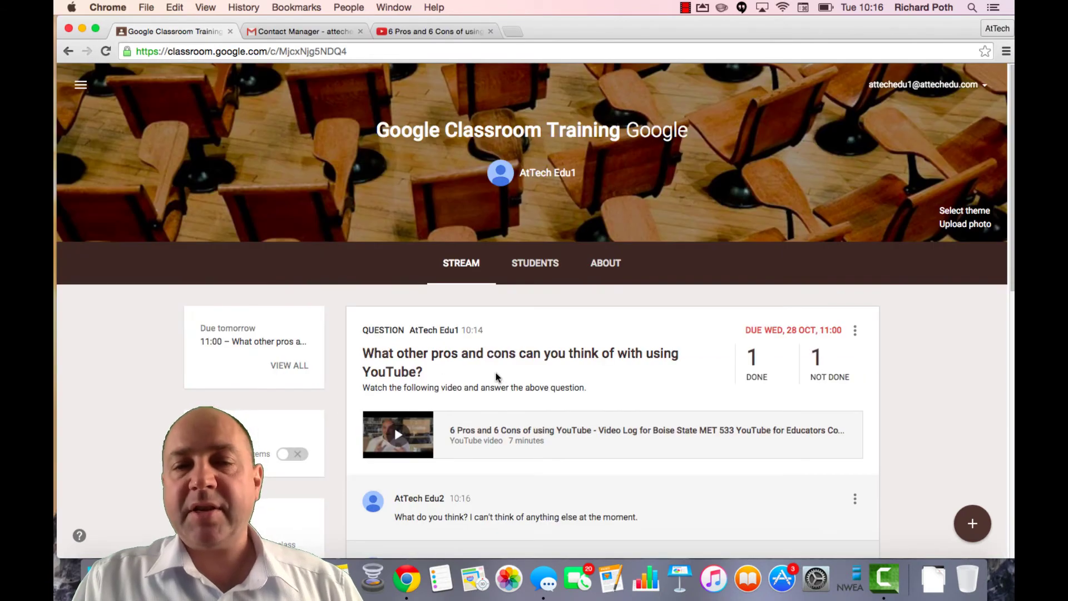
scroll(682, 407, down, 3)
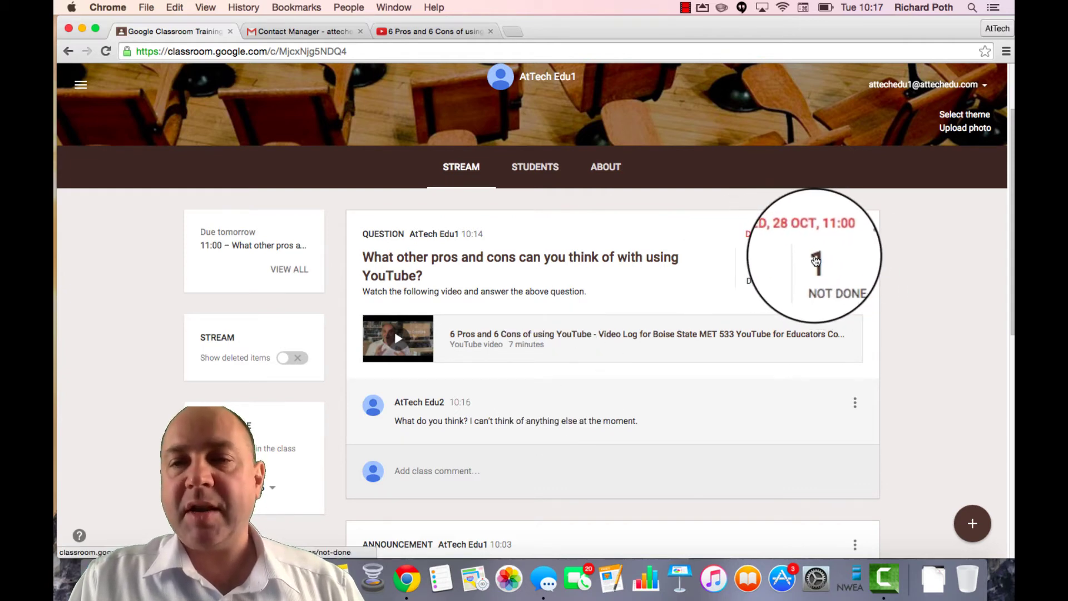
click(816, 261)
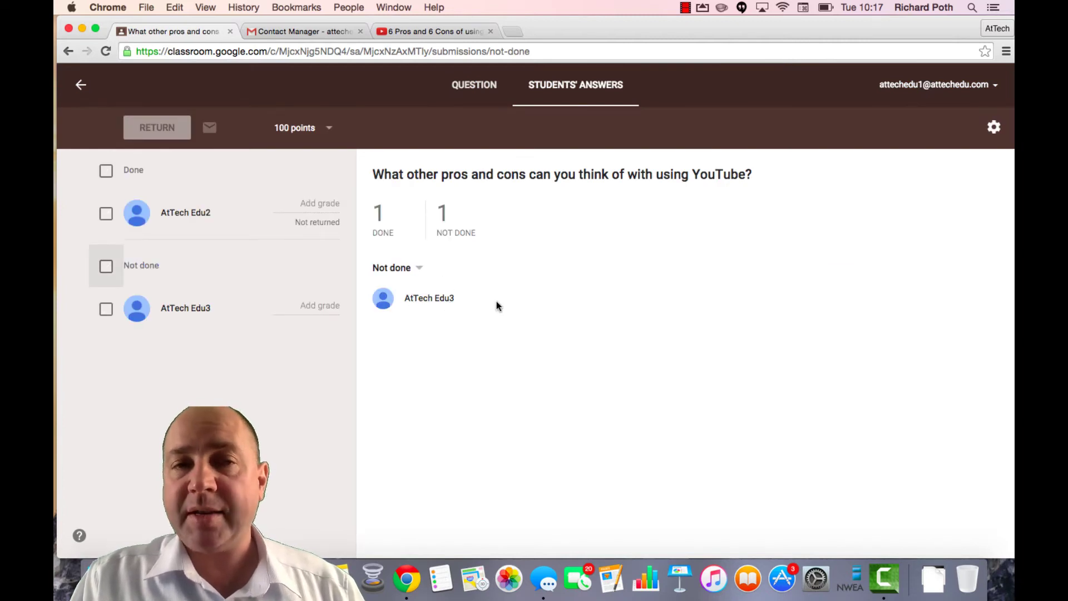
Step: Grade the done student's answer 100/100 and return it
click(81, 87)
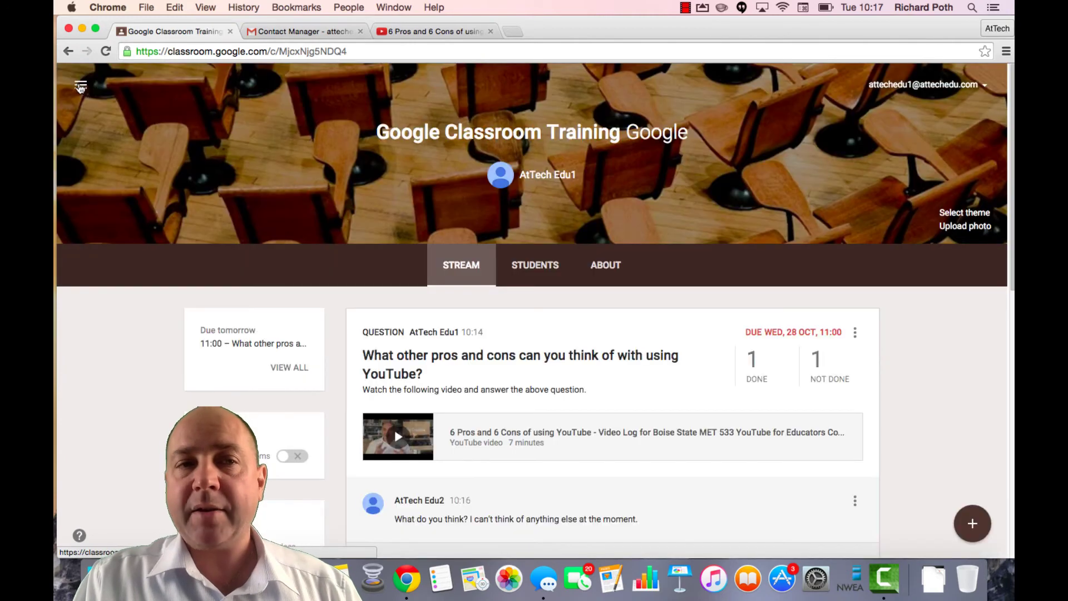
click(755, 363)
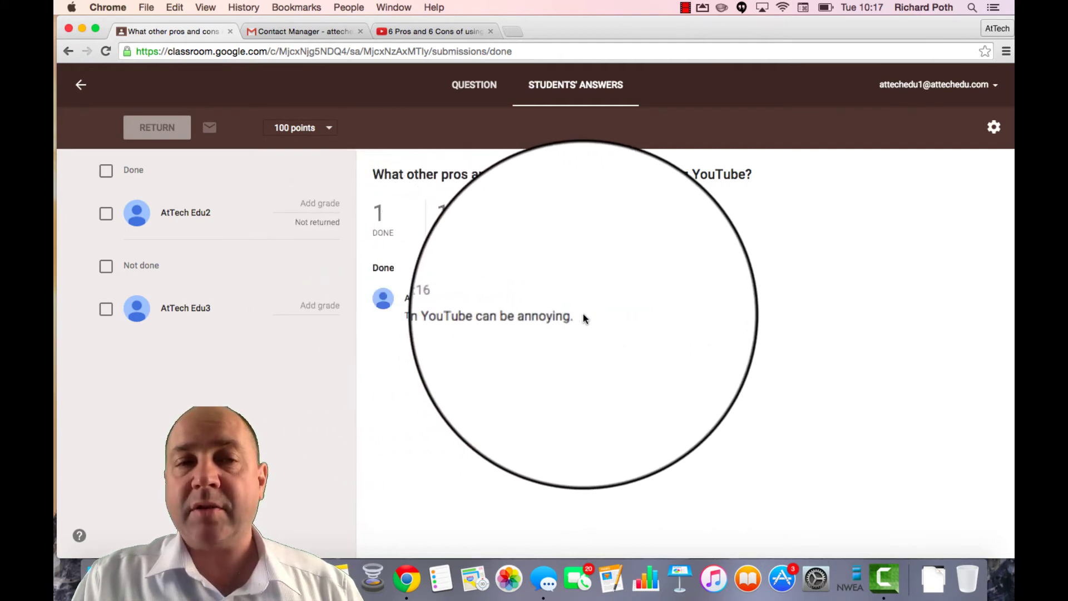
click(105, 220)
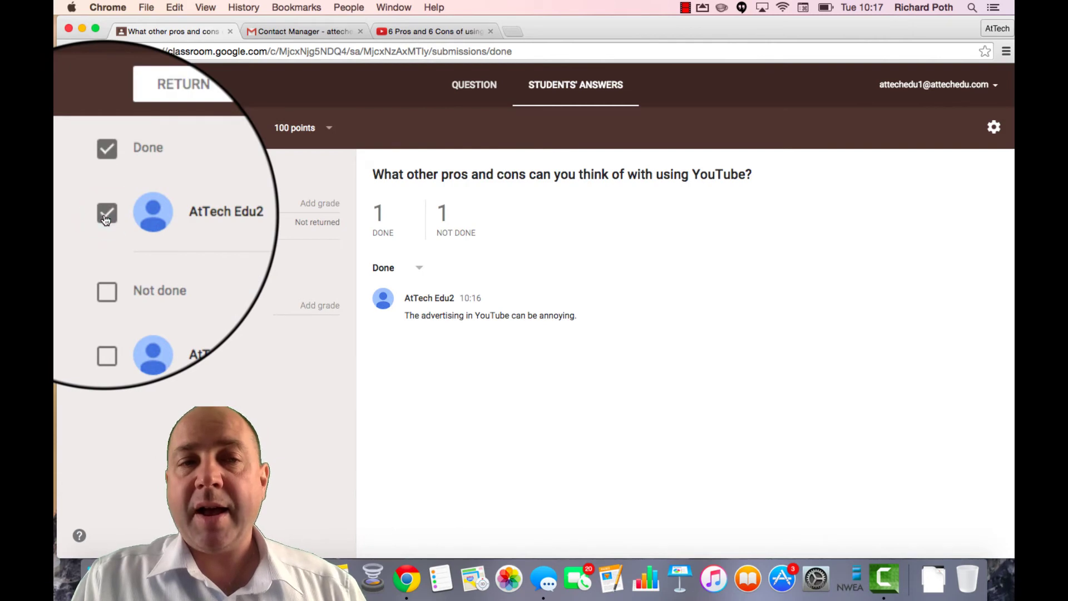
click(321, 205)
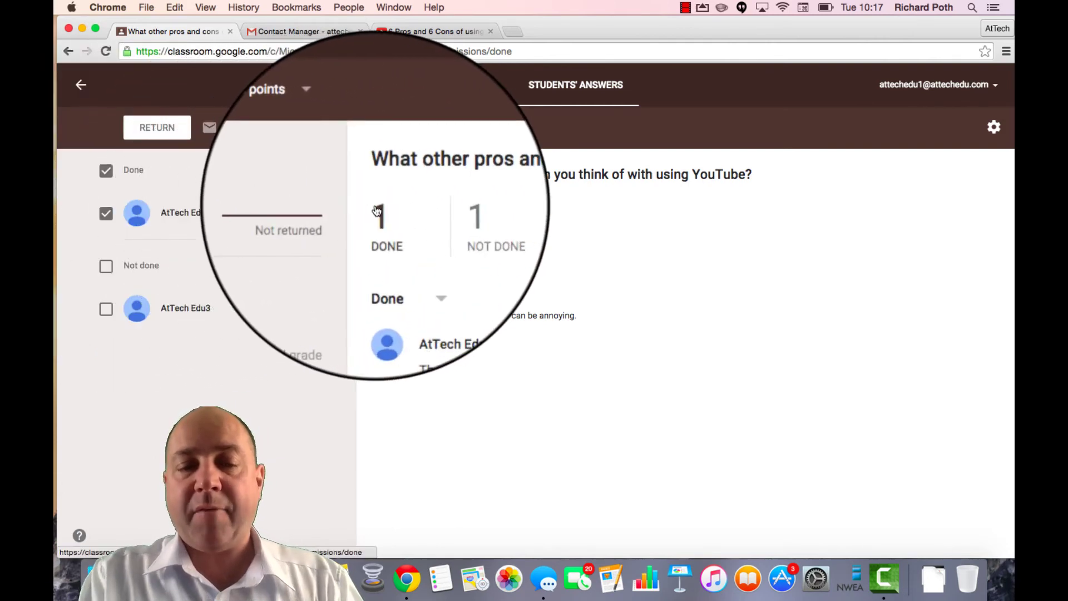
text(120)
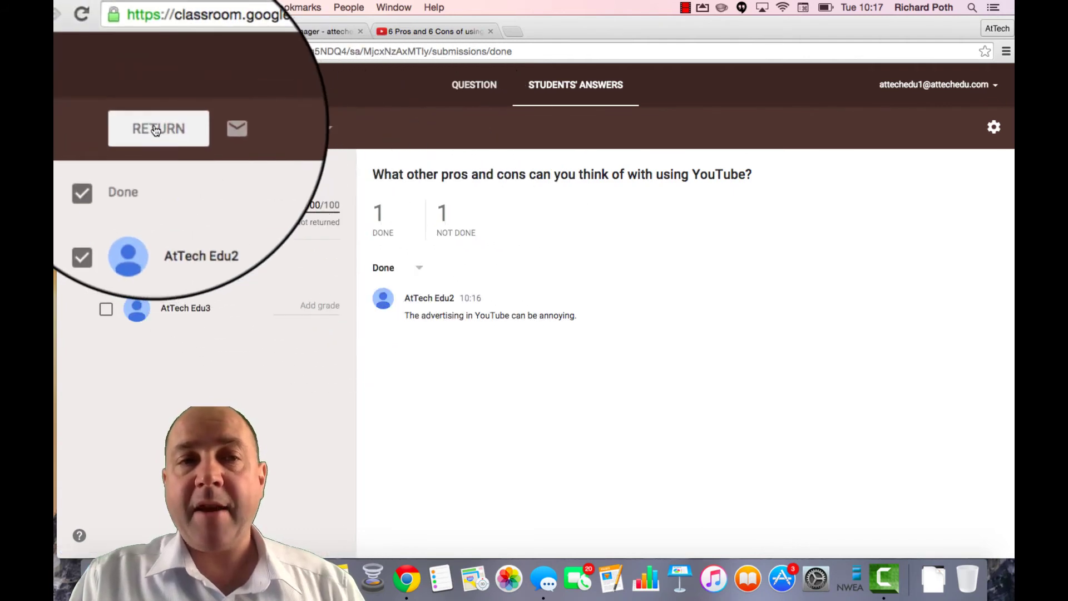
click(156, 129)
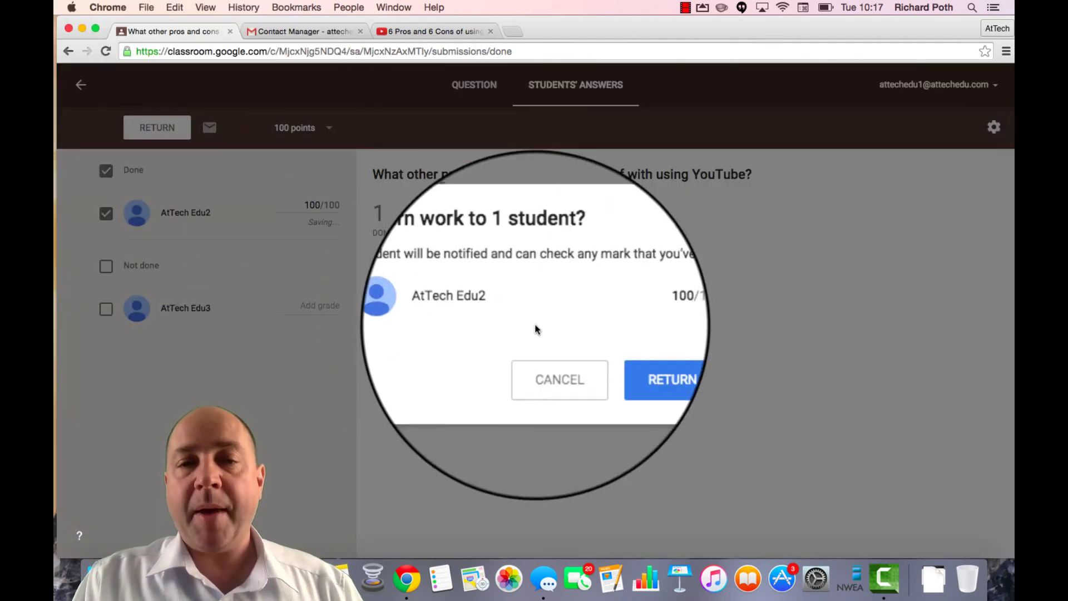
click(627, 362)
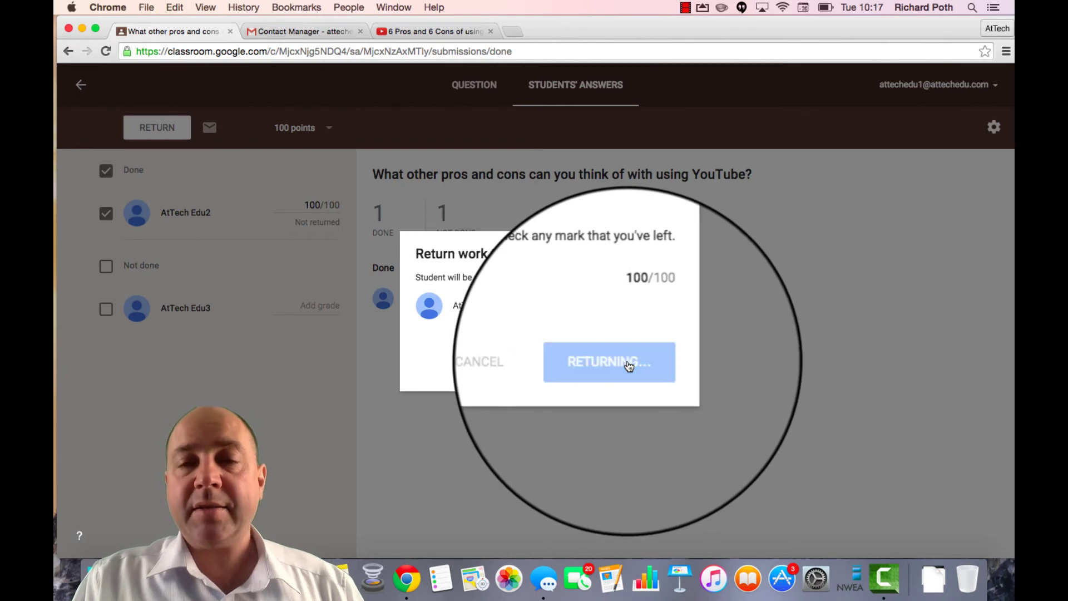
Step: Post a private comment praising the answer and asking about other advantages of using YouTube
click(166, 212)
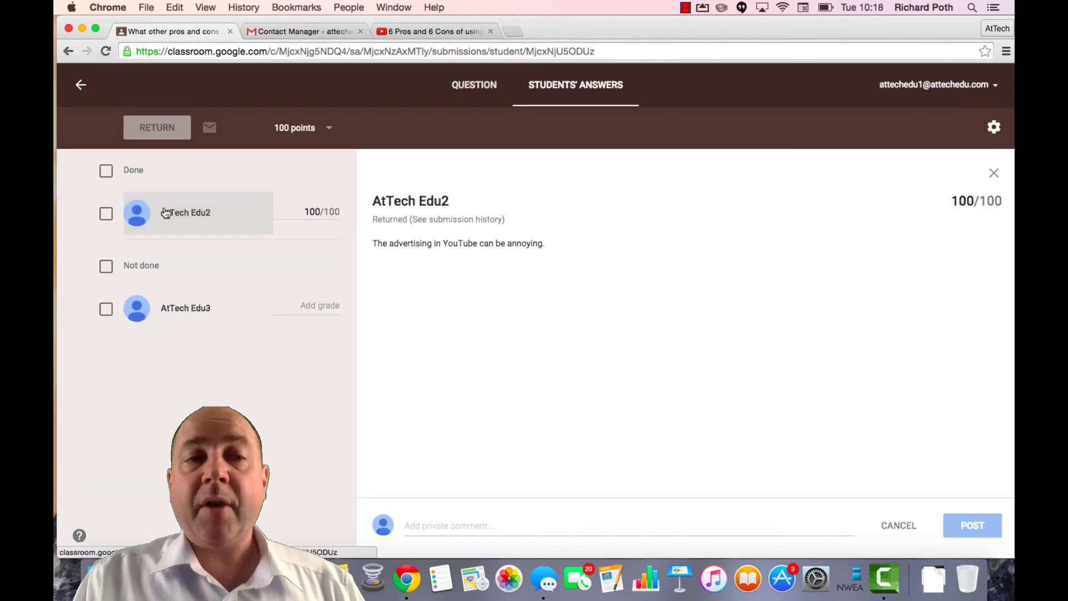
click(461, 526)
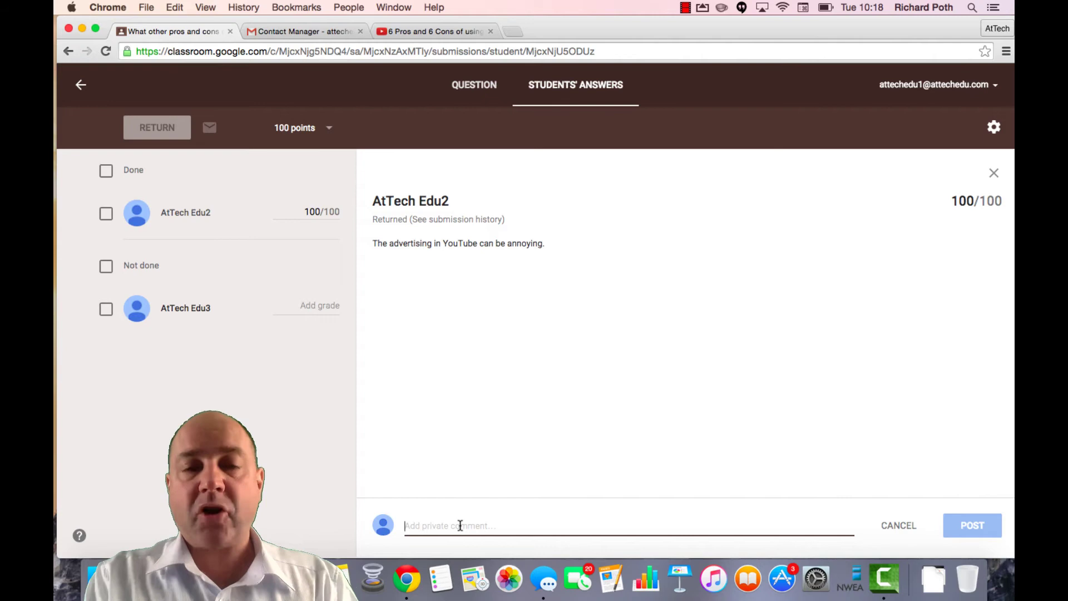
text(This is a great answer )
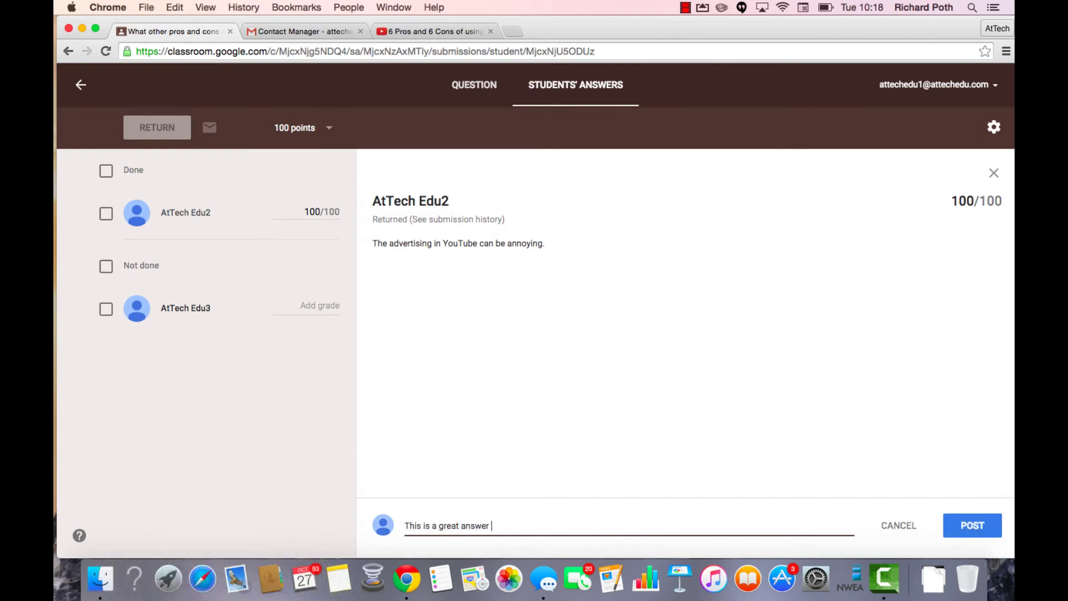
text( Well done. Do you think there are any other advantages of using YouTube?)
click(972, 525)
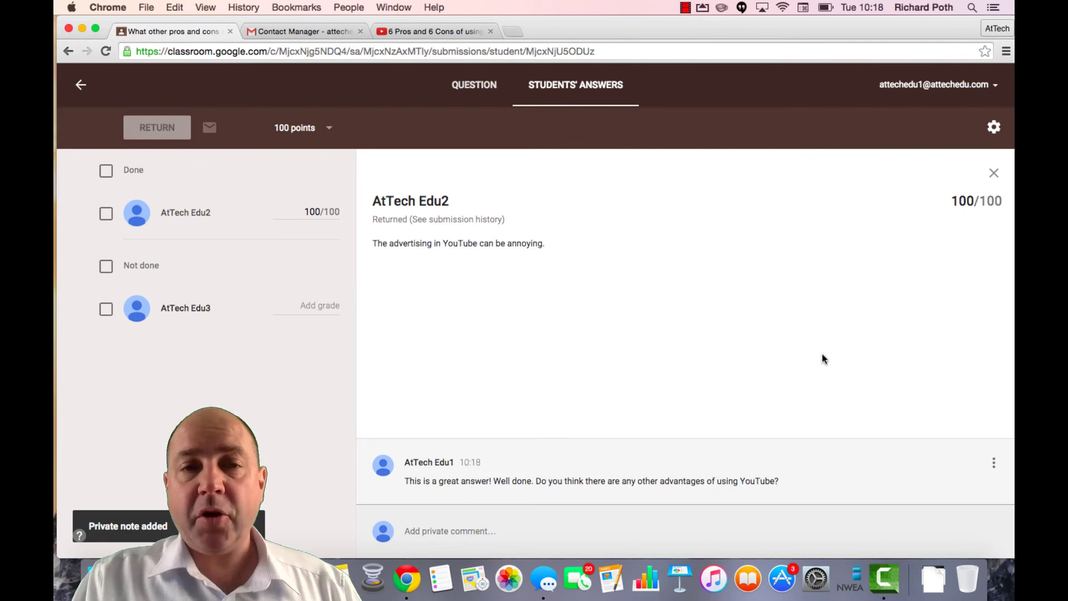
Step: As the student, open the returned question and post the class comment 'Thank you for a great grade.'
key(super+grave)
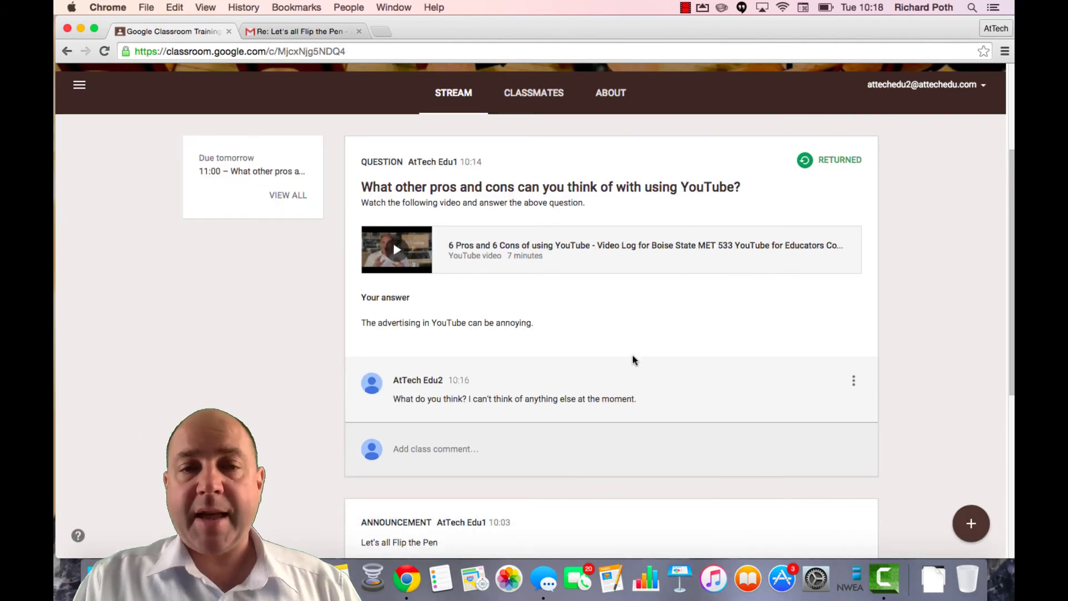
scroll(635, 360, up, 5)
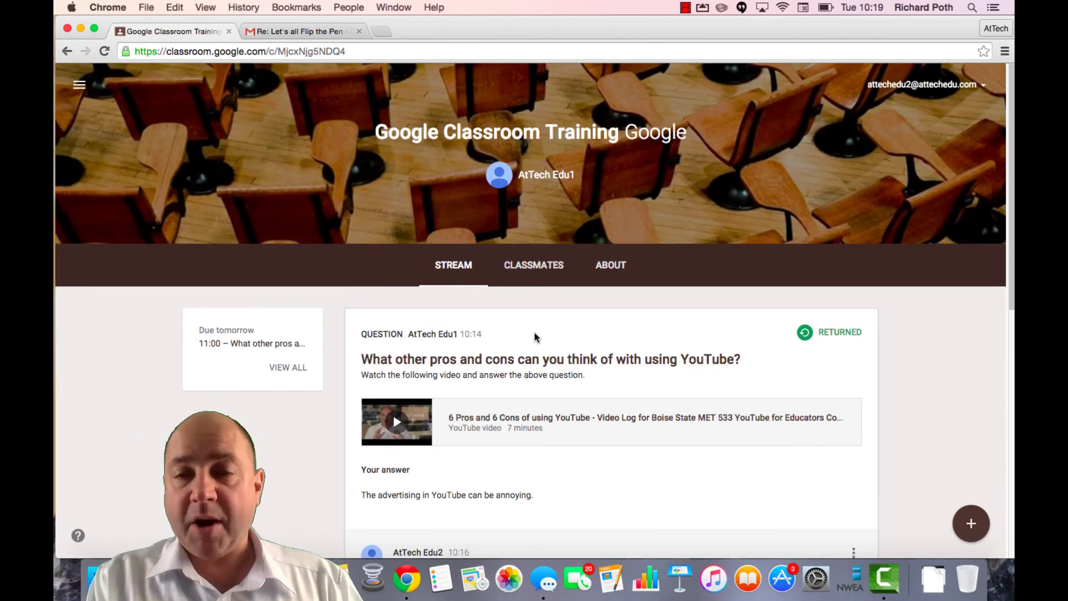
scroll(570, 321, down, 3)
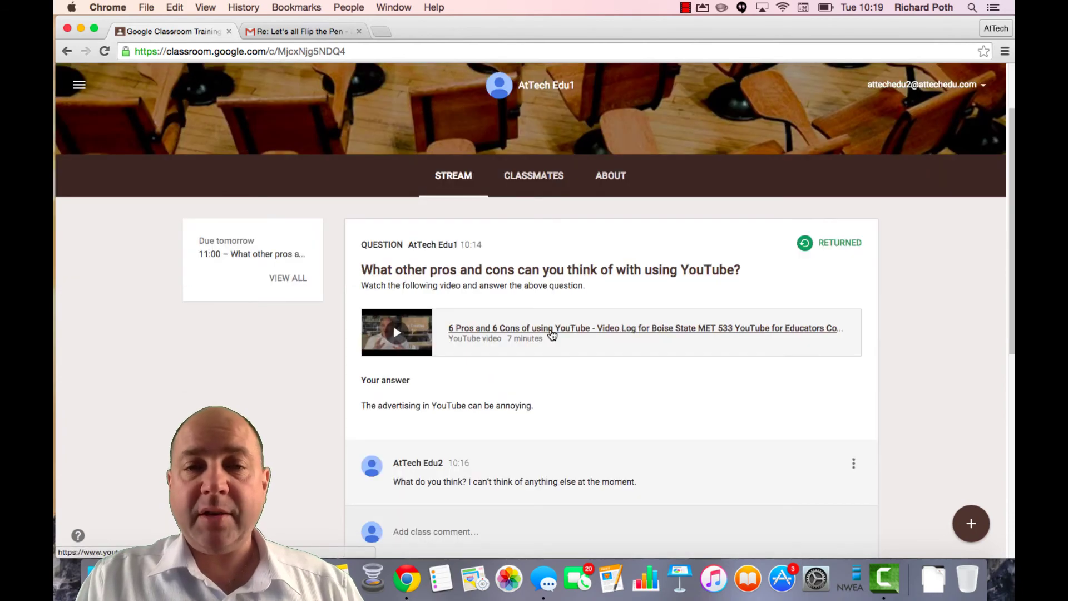
click(537, 277)
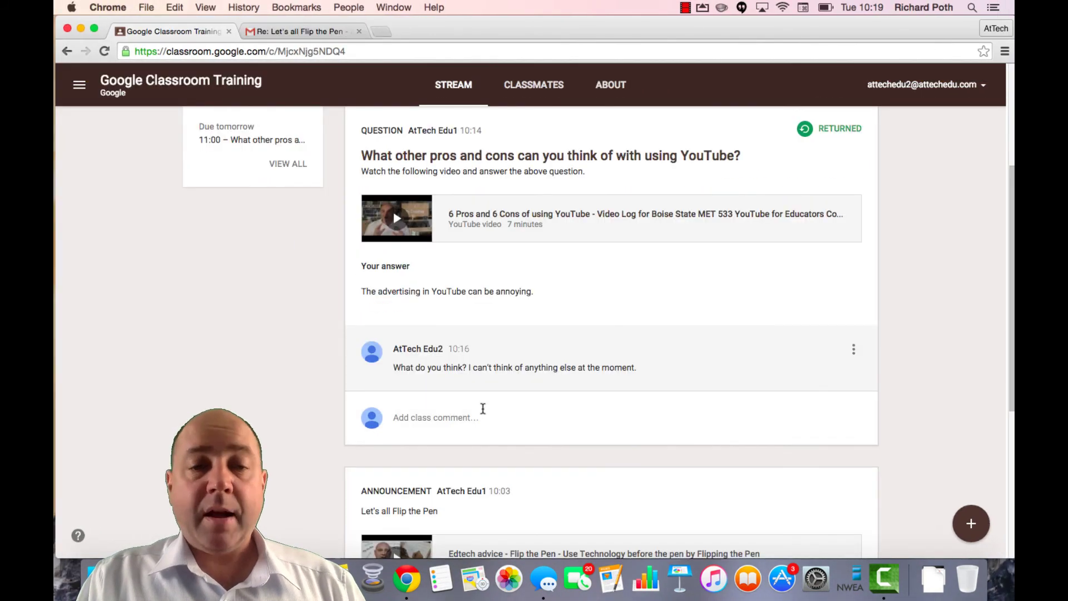
click(483, 412)
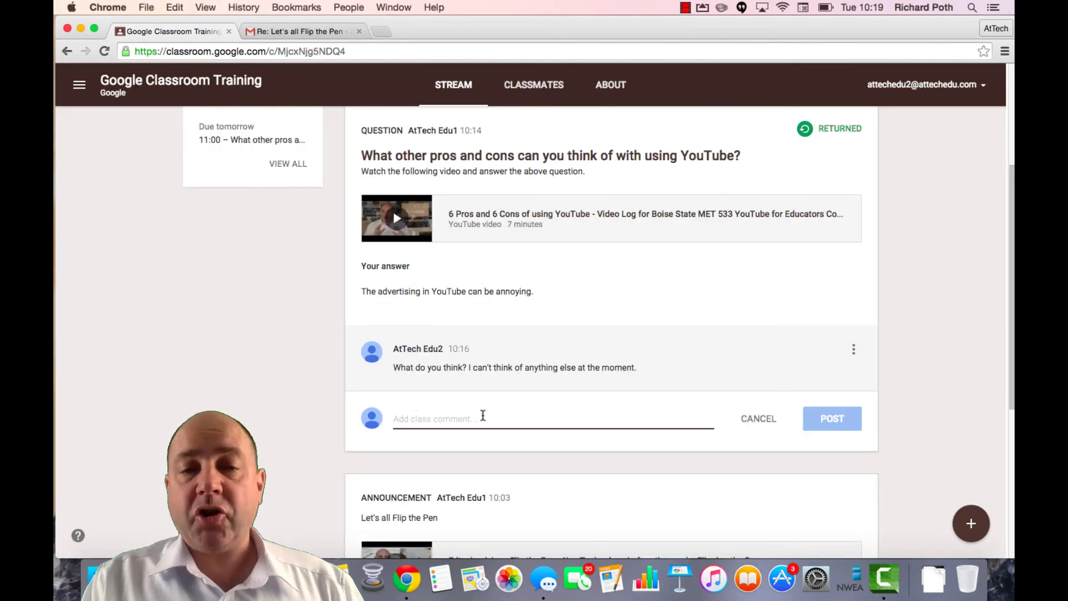
text(Than)
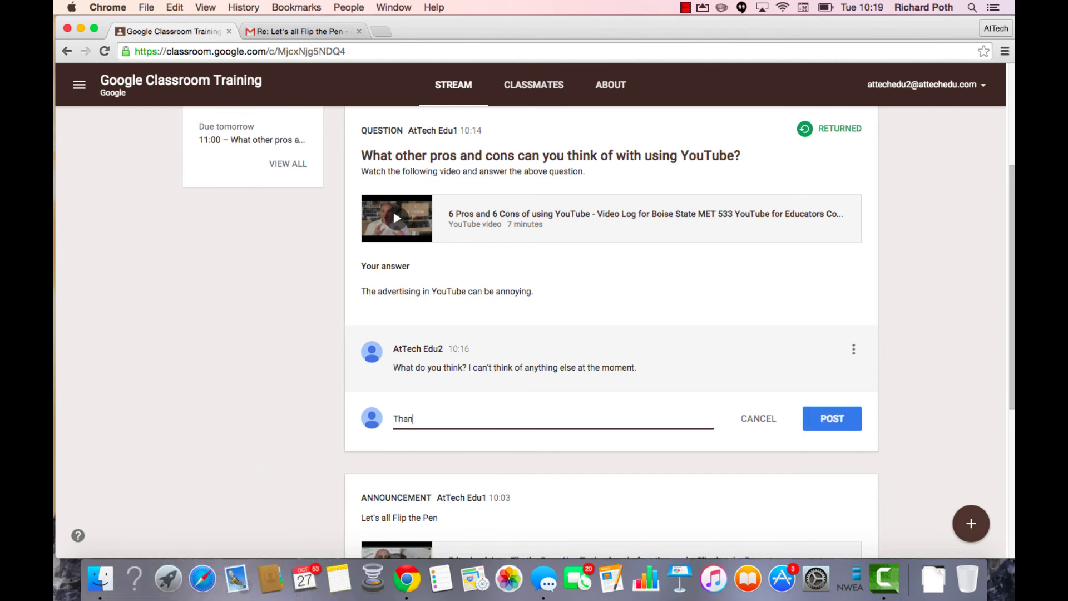
text(k you for a great grade.)
click(827, 418)
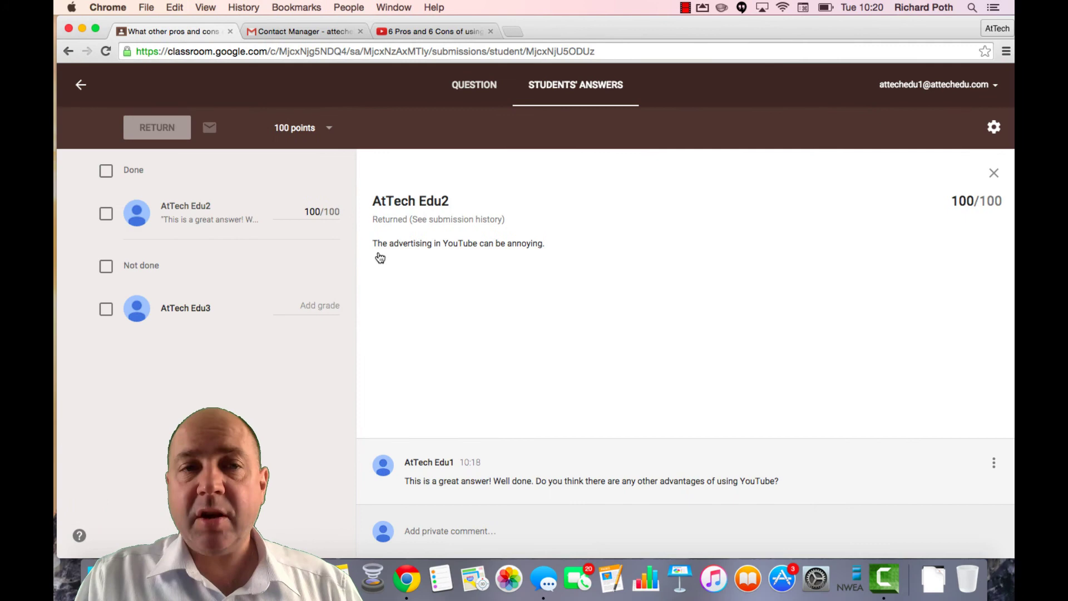
Step: Return to the teacher's stream and scroll to the student's thank-you comment under the question
click(81, 87)
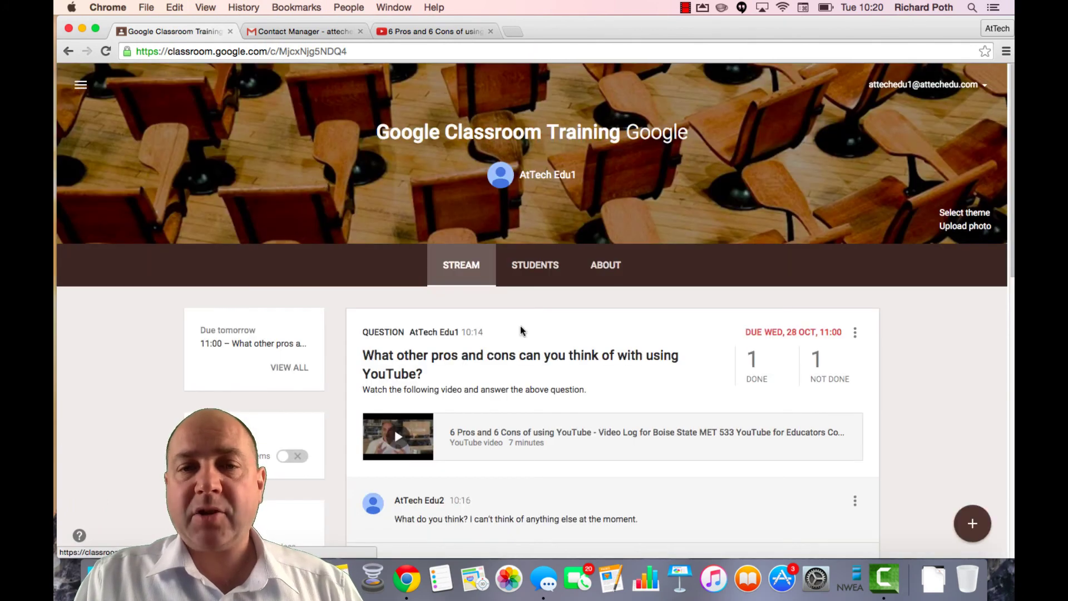
scroll(579, 379, down, 3)
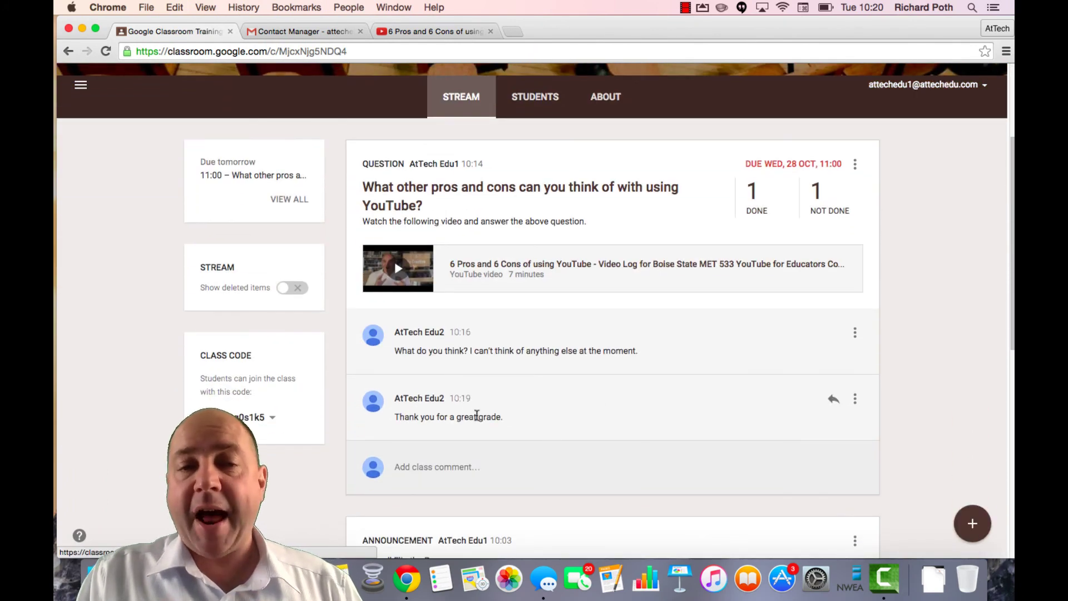
scroll(643, 414, up, 3)
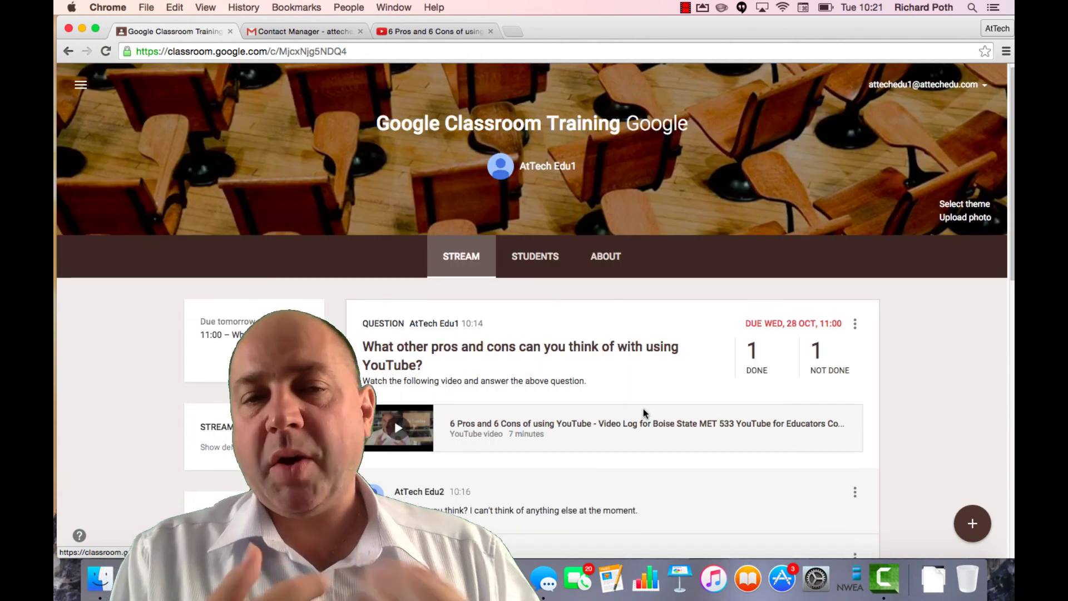